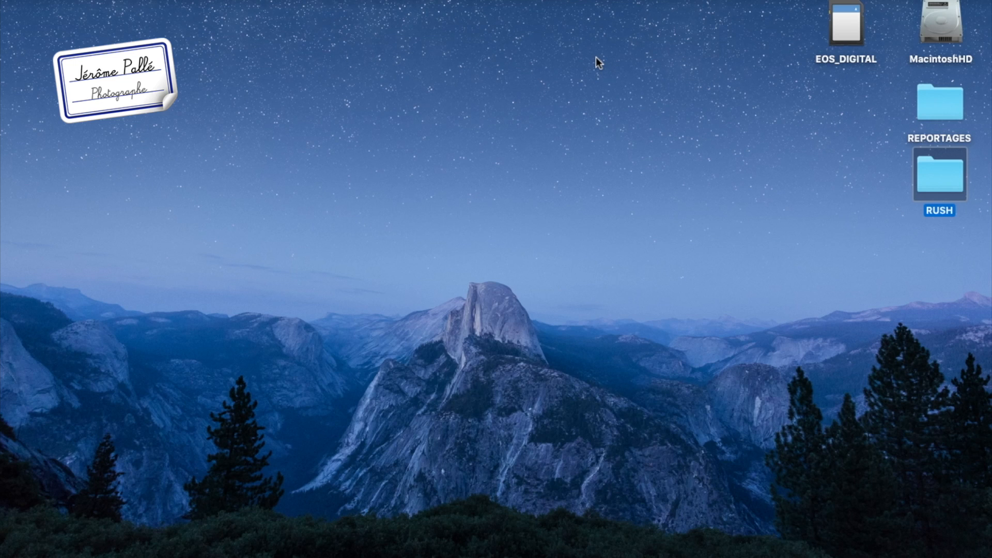
pyautogui.click(722, 94)
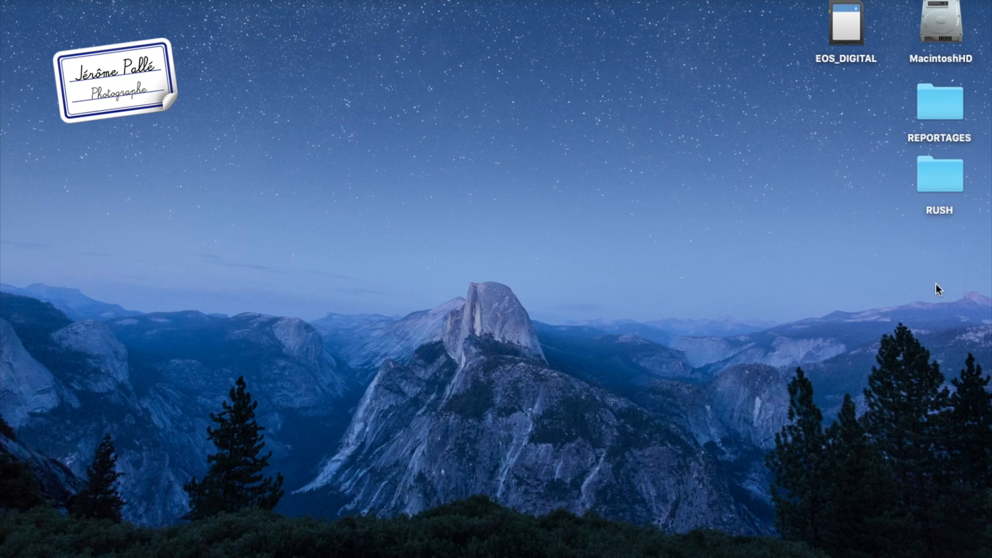
pyautogui.moveTo(879, 94); pyautogui.dragTo(984, 263)
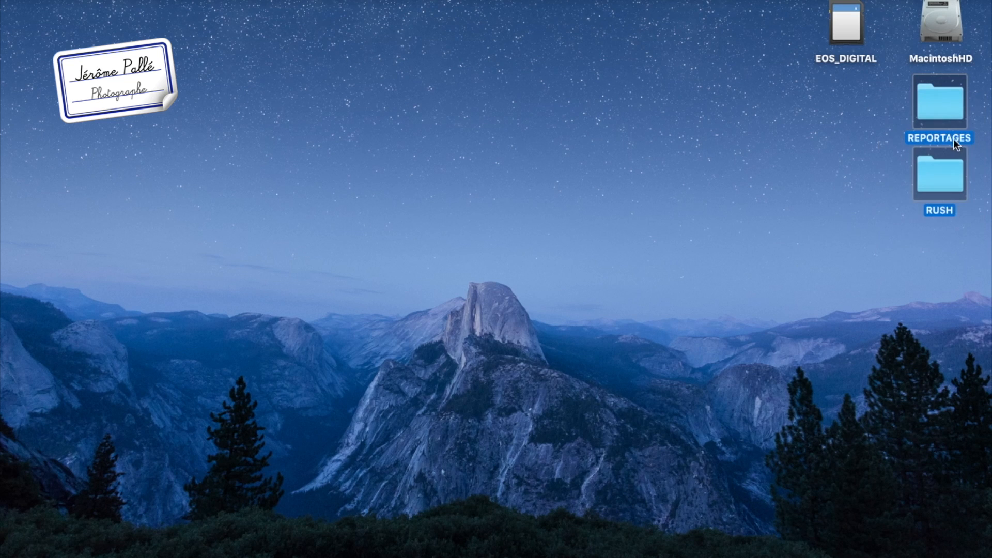
pyautogui.click(838, 196)
# Step: Create a folder named "2017-10-30-Mon Flux d eproduction" inside the REPORTAGES folder
pyautogui.doubleClick(941, 104)
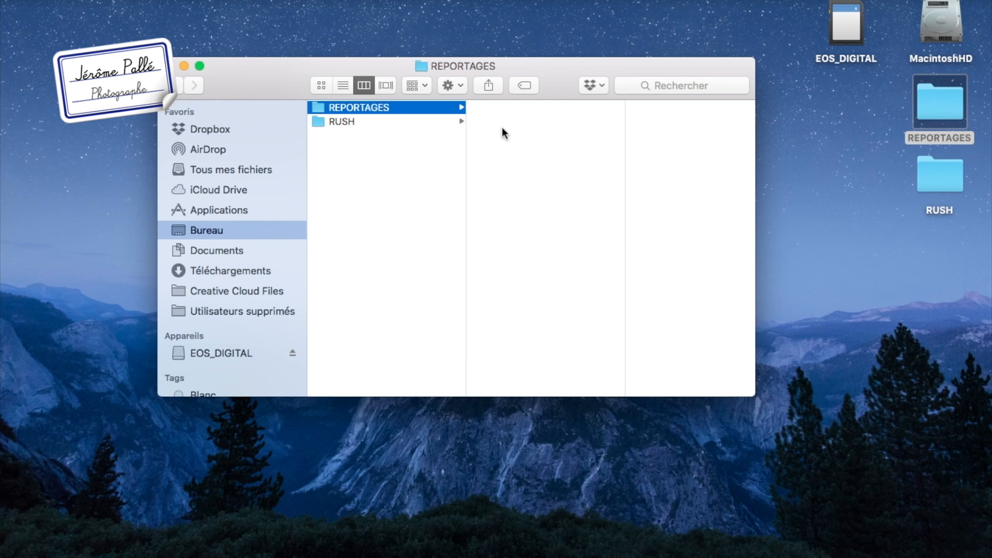
pyautogui.rightClick(502, 126)
pyautogui.click(535, 132)
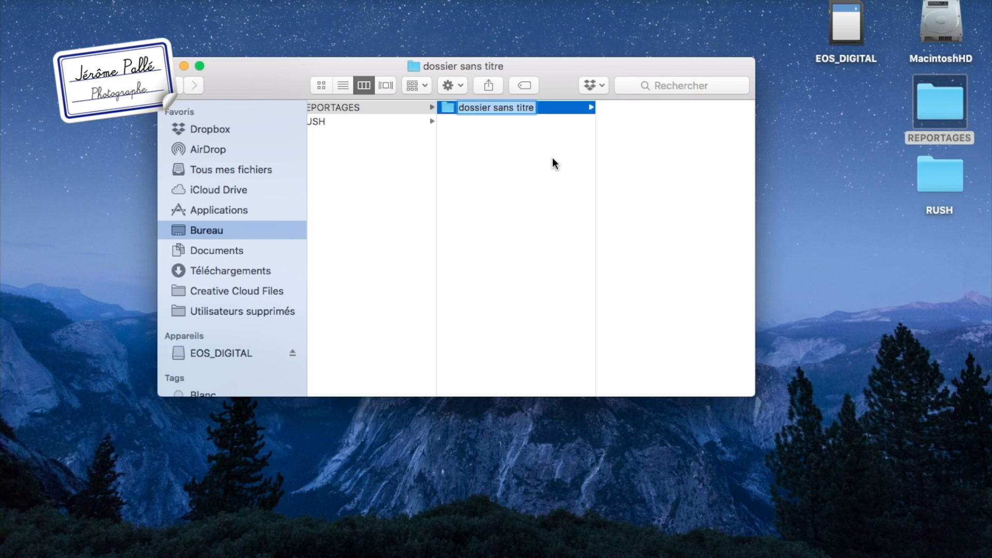
pyautogui.write('20')
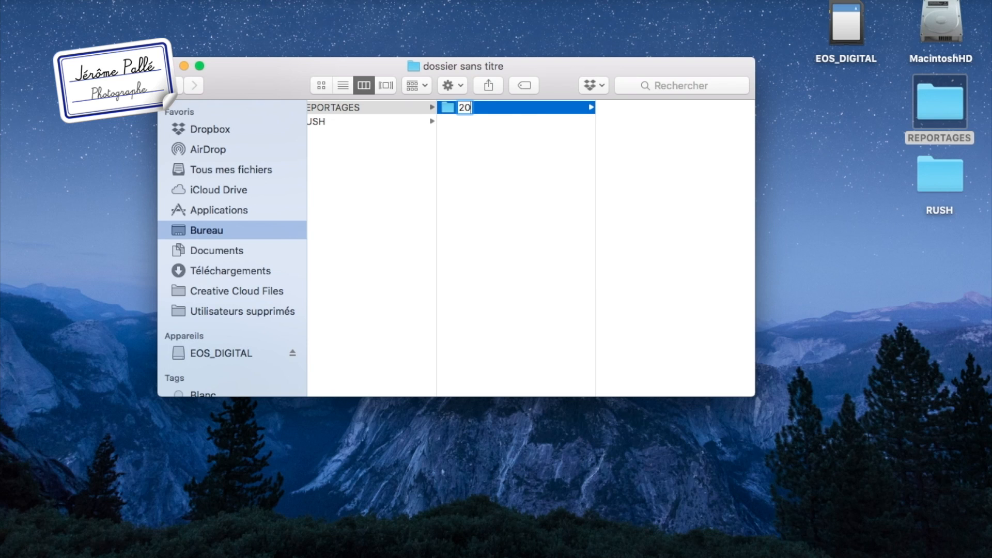
pyautogui.write('17-10-')
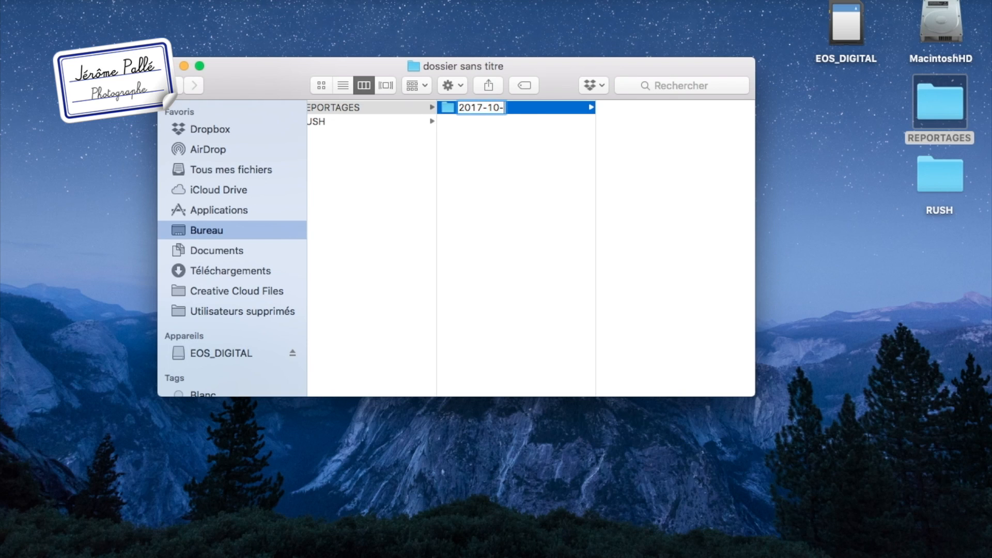
pyautogui.write('30-Mon Flux d eproduction')
pyautogui.press('Return')
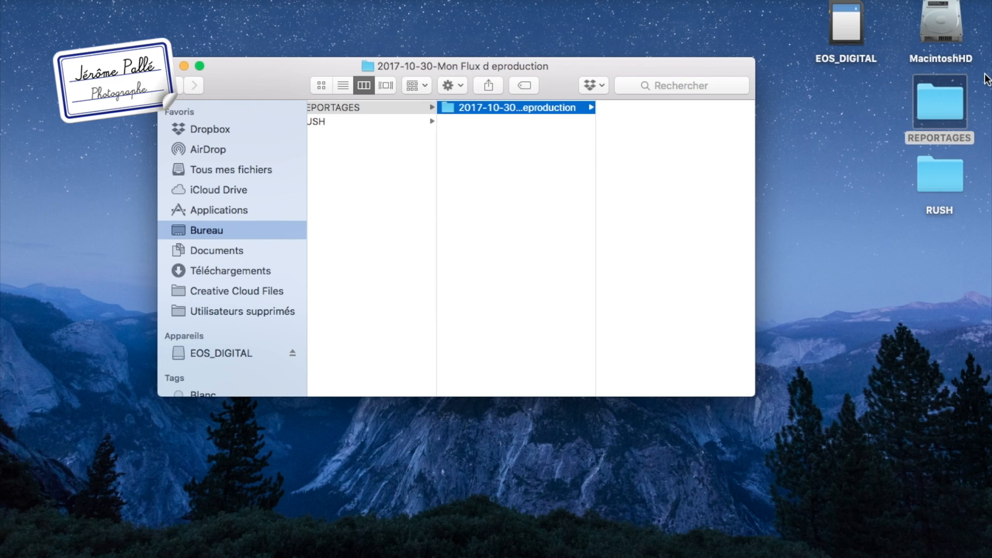
pyautogui.hscroll(-1, 352, 221)
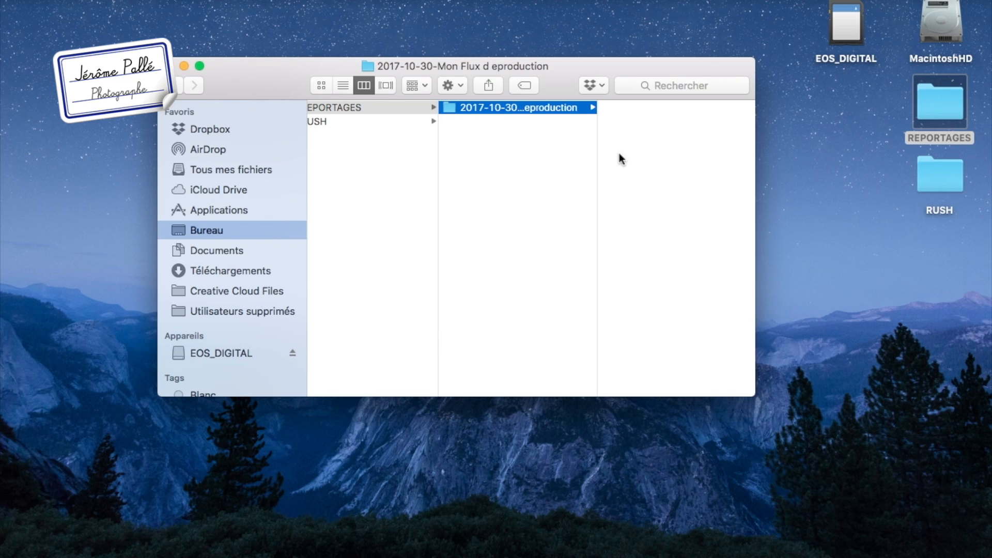
pyautogui.hscroll(1, 656, 150)
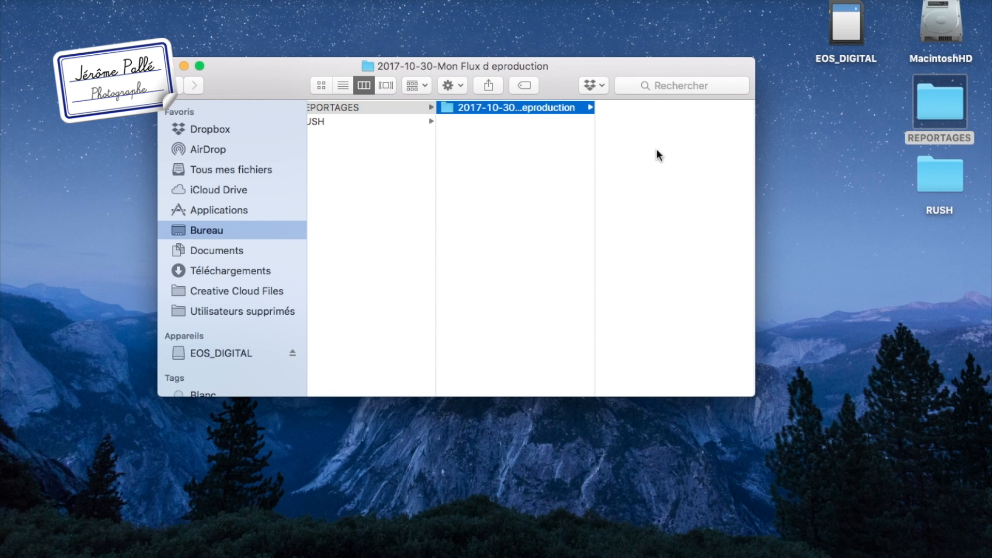
pyautogui.press('super+shift+r')
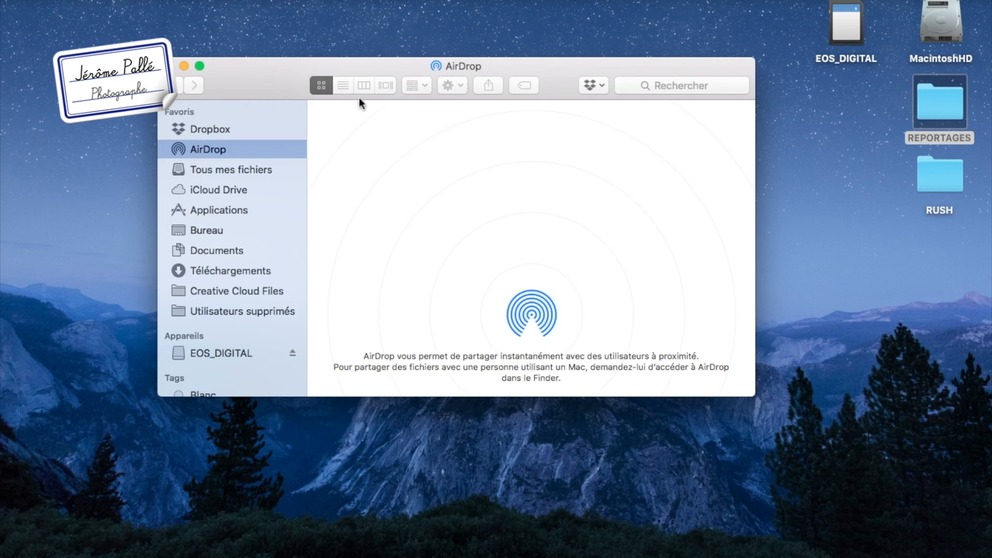
pyautogui.press('super+bracketleft')
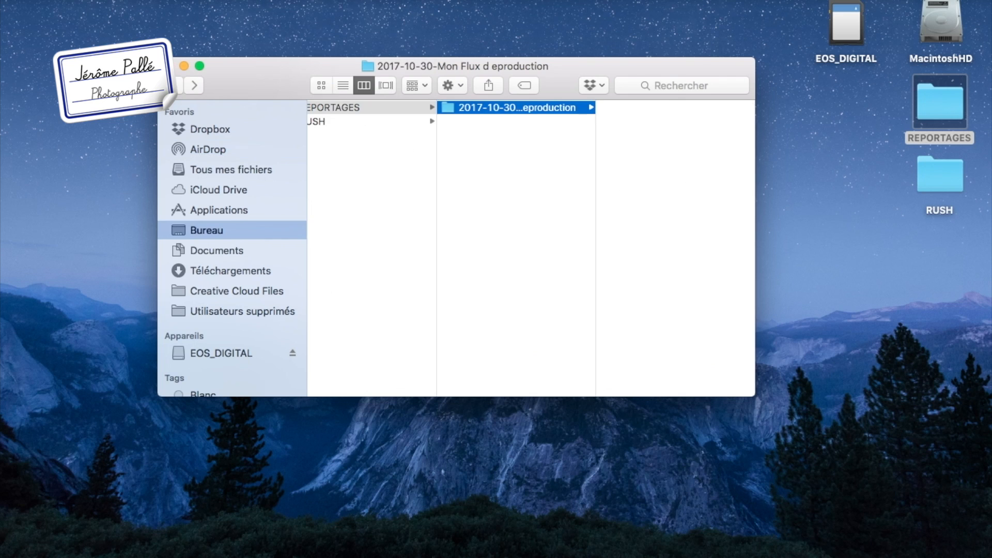
# Step: Create a subfolder named RUSH inside the "2017-10-30-Mon Flux d eproduction" folder
pyautogui.rightClick(632, 130)
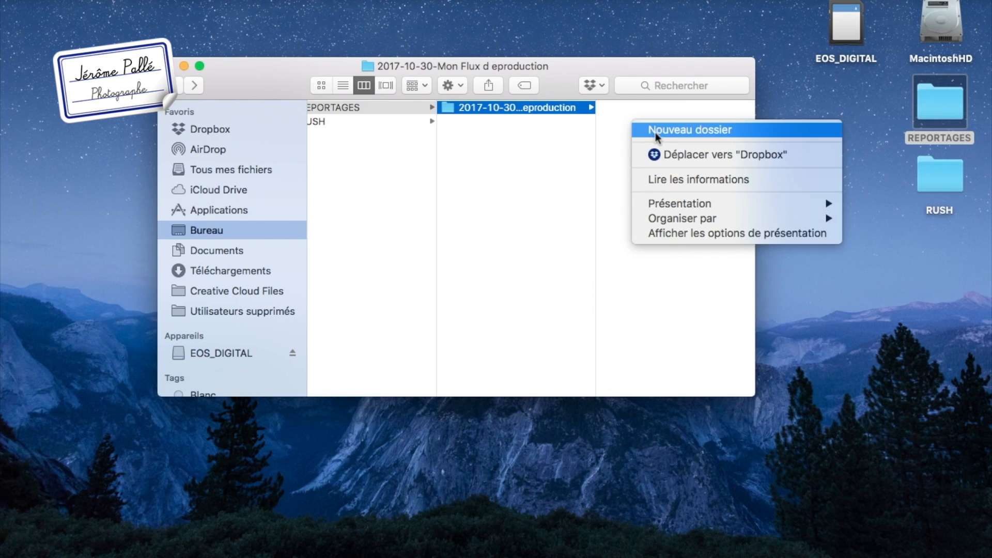
pyautogui.click(656, 133)
pyautogui.write('RUSH')
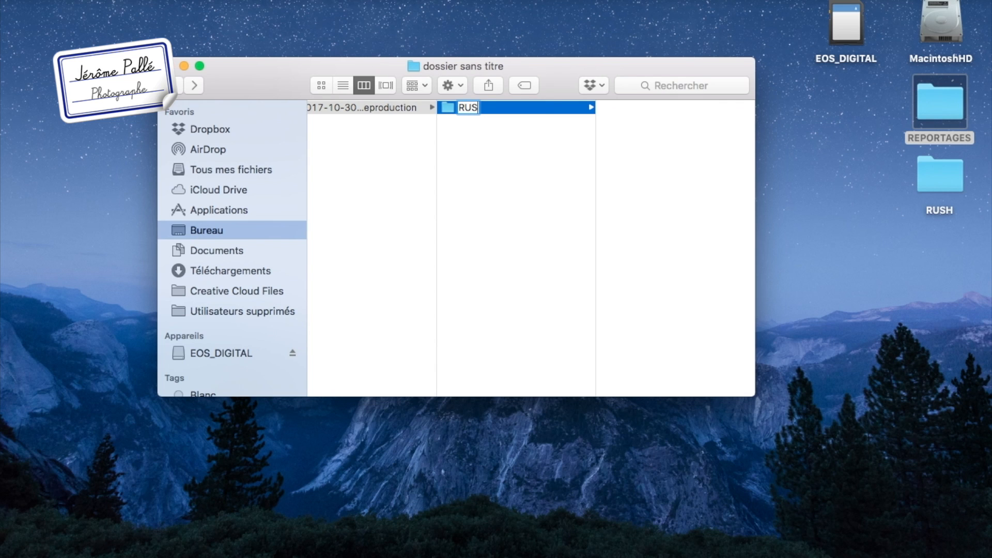
pyautogui.press('Return')
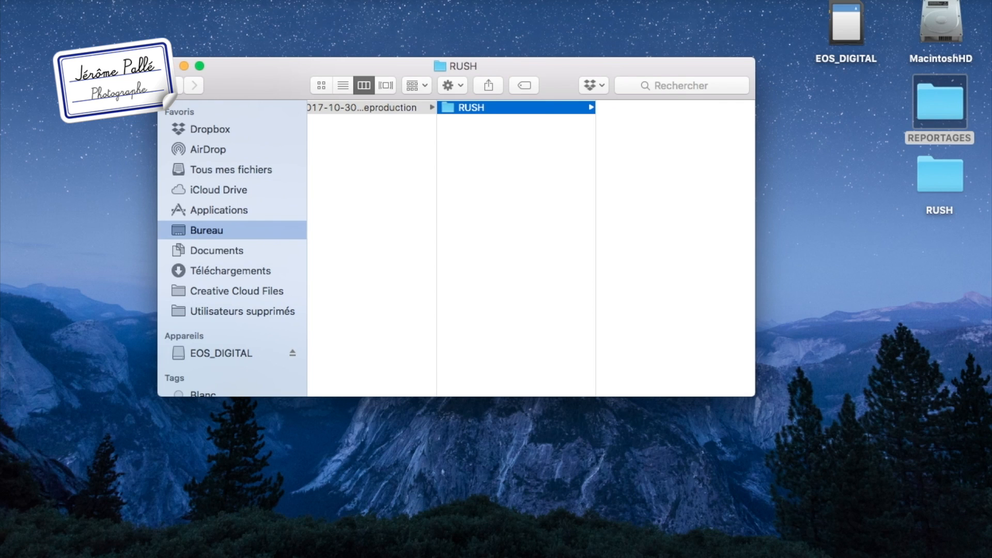
# Step: Copy all four CR2 photos from DCIM/100EOS5D on the EOS_DIGITAL card into the new RUSH subfolder
pyautogui.doubleClick(854, 21)
pyautogui.click(358, 91)
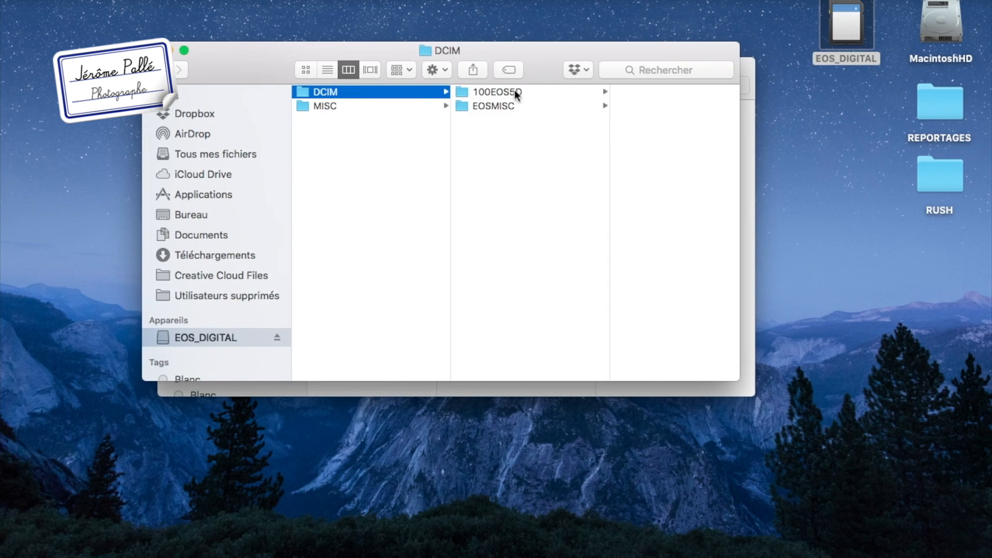
pyautogui.click(513, 90)
pyautogui.click(644, 78)
pyautogui.click(634, 103)
pyautogui.press('super+a')
pyautogui.moveTo(532, 55); pyautogui.dragTo(648, 286)
pyautogui.moveTo(599, 352); pyautogui.dragTo(647, 152)
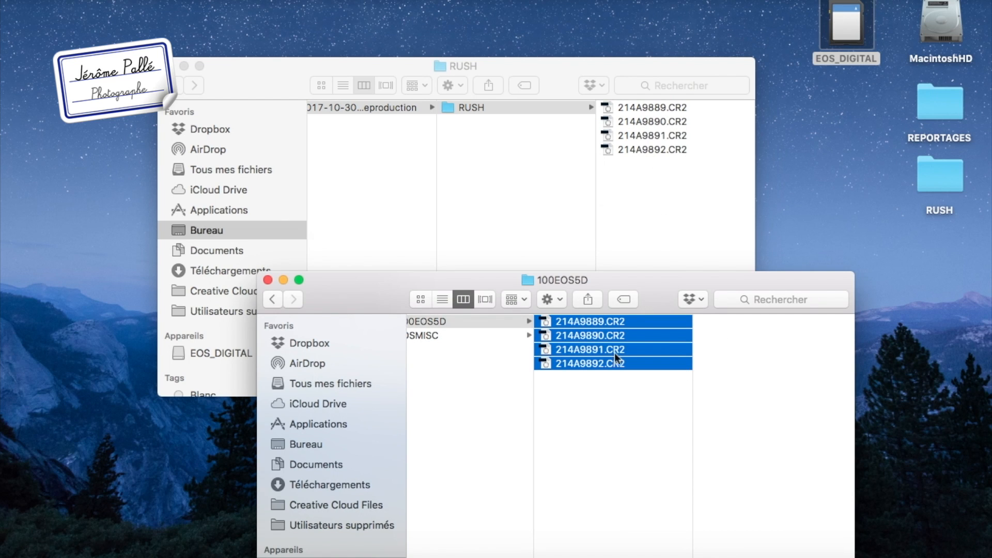
# Step: Close the memory card's window and eject the EOS_DIGITAL card
pyautogui.click(268, 279)
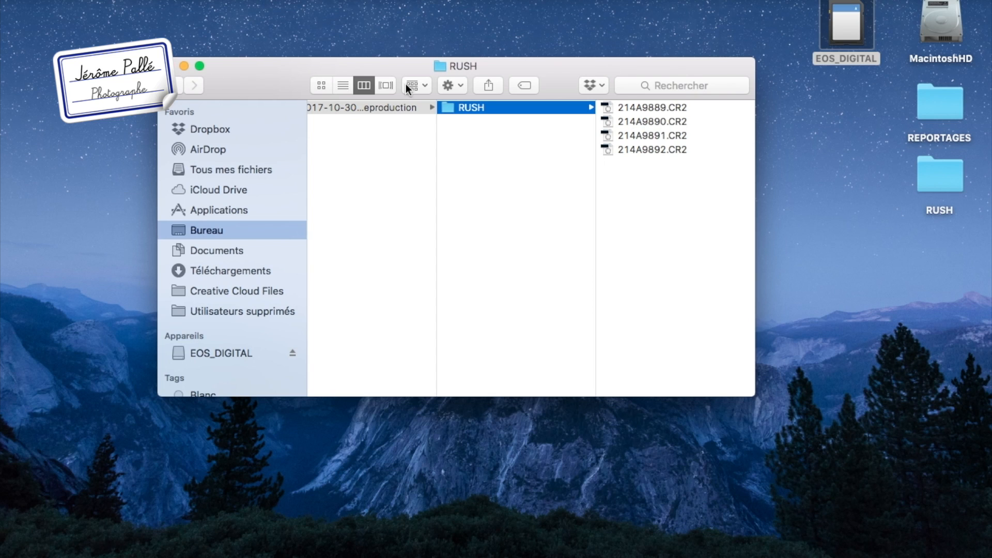
pyautogui.moveTo(841, 26); pyautogui.dragTo(959, 552)
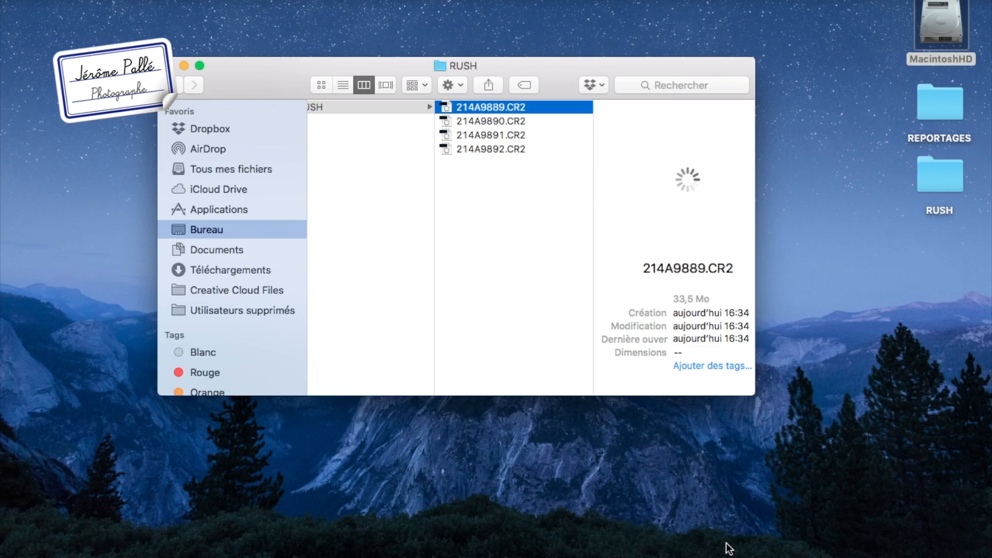
# Step: Switch to Digital Photo Professional 4 and show the RUSH folder inside Bureau/REPORTAGES and the 2017-10-30 report folder
pyautogui.click(674, 554)
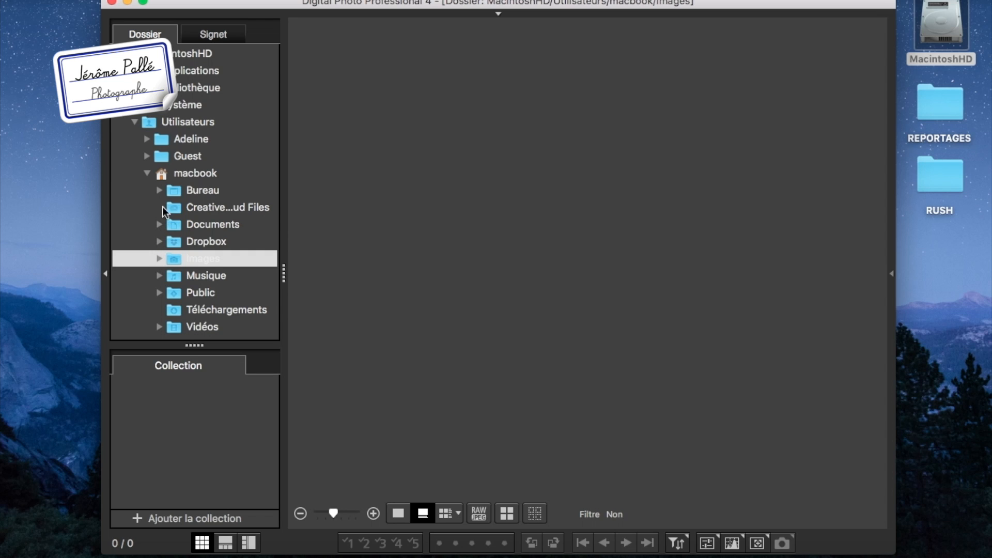
pyautogui.click(159, 190)
pyautogui.click(172, 207)
pyautogui.click(208, 223)
pyautogui.click(184, 224)
pyautogui.click(263, 243)
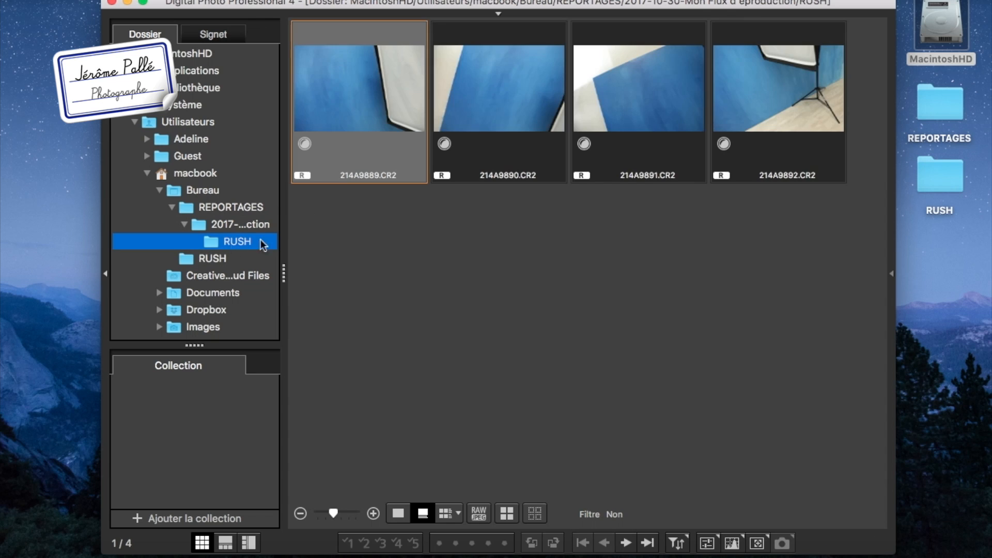
# Step: Open all four CR2 photos together in the image editing view and browse through them to 214A9892.CR2
pyautogui.click(737, 93)
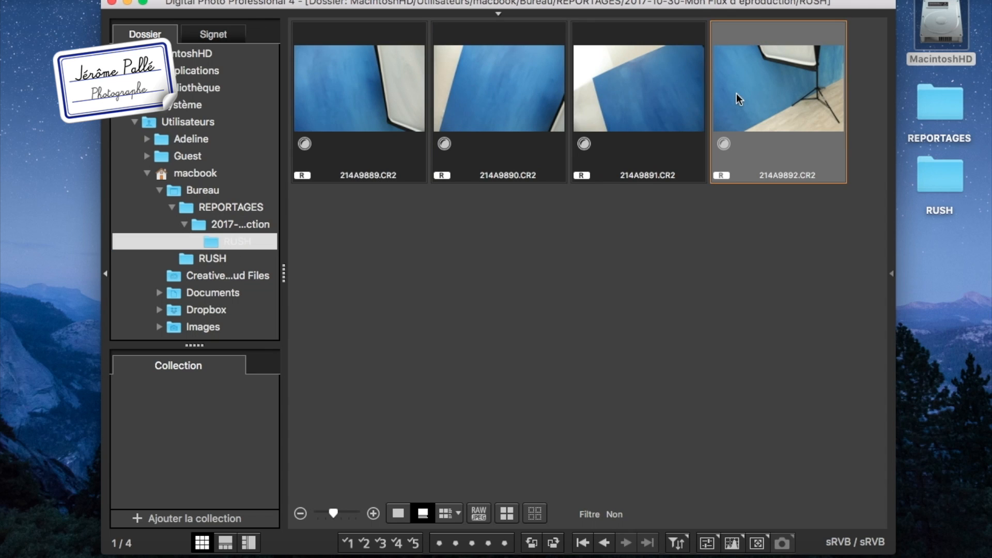
pyautogui.click(653, 106)
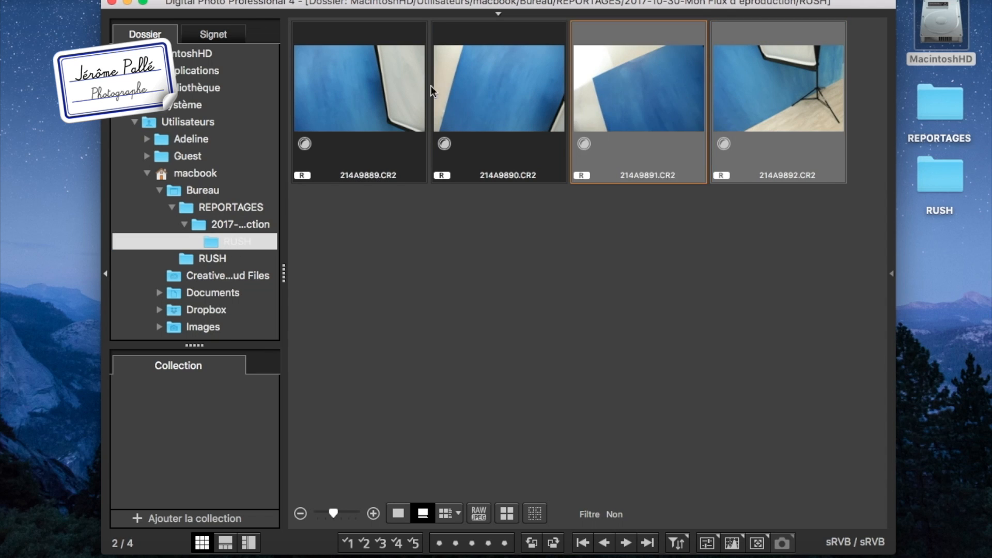
pyautogui.click(403, 97)
pyautogui.press('super+a')
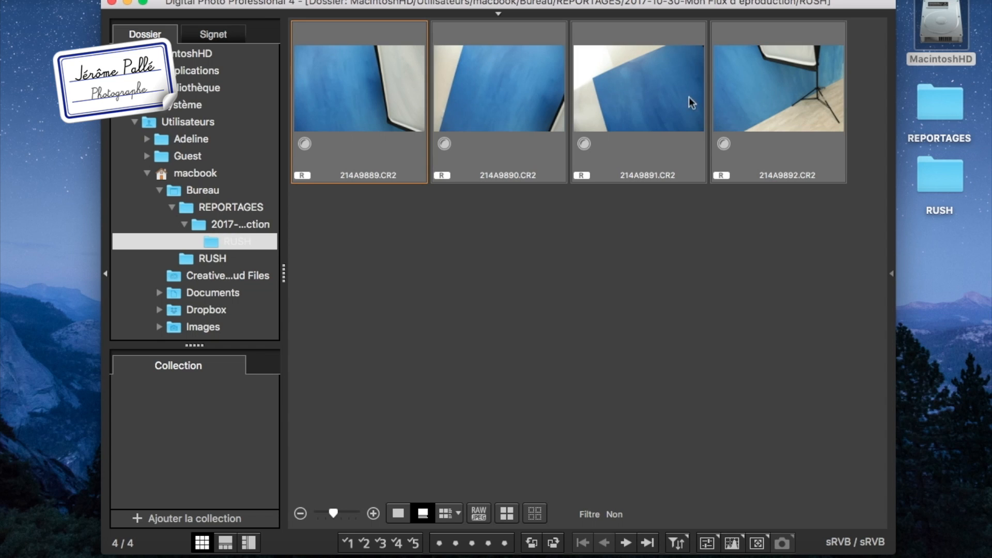
pyautogui.hotkey('alt', 'c')
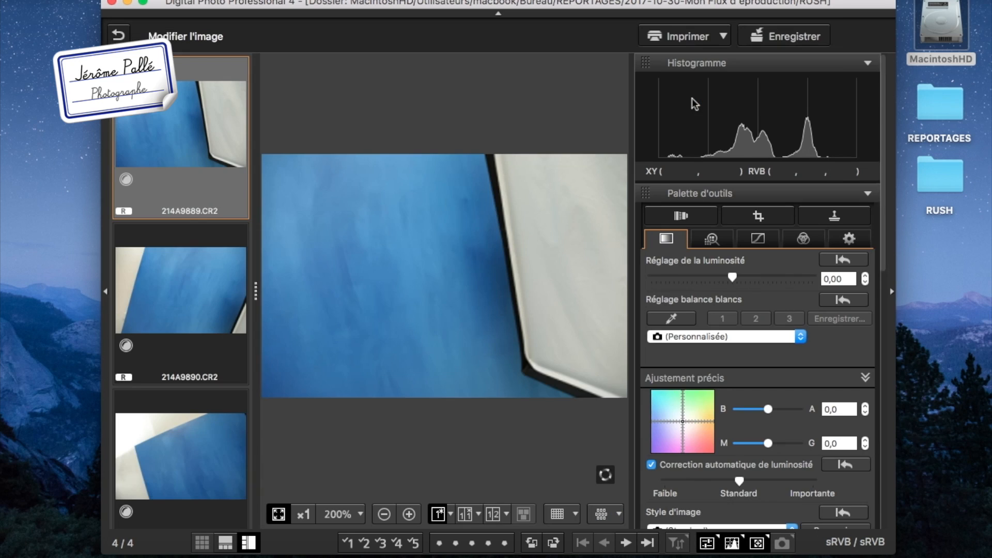
pyautogui.press('Down')
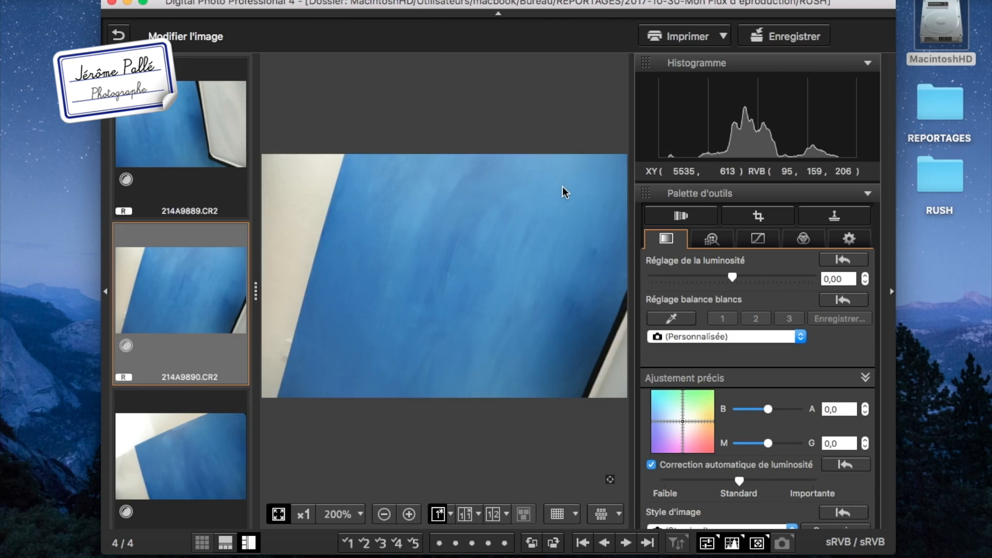
pyautogui.press('Down')
pyautogui.press('Down')
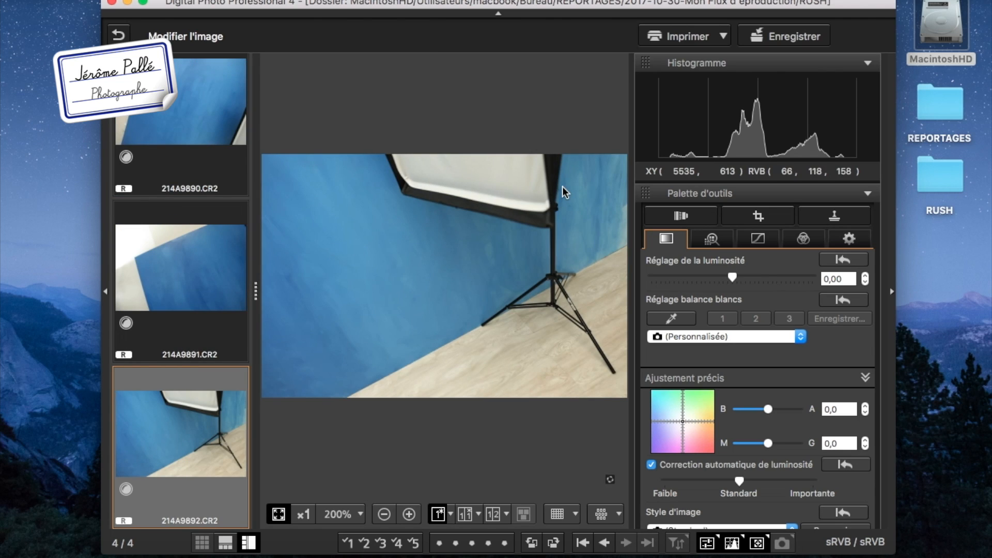
# Step: Give photos 214A9890.CR2, 214A9891.CR2 and 214A9892.CR2 a one-star rating each
pyautogui.click(213, 124)
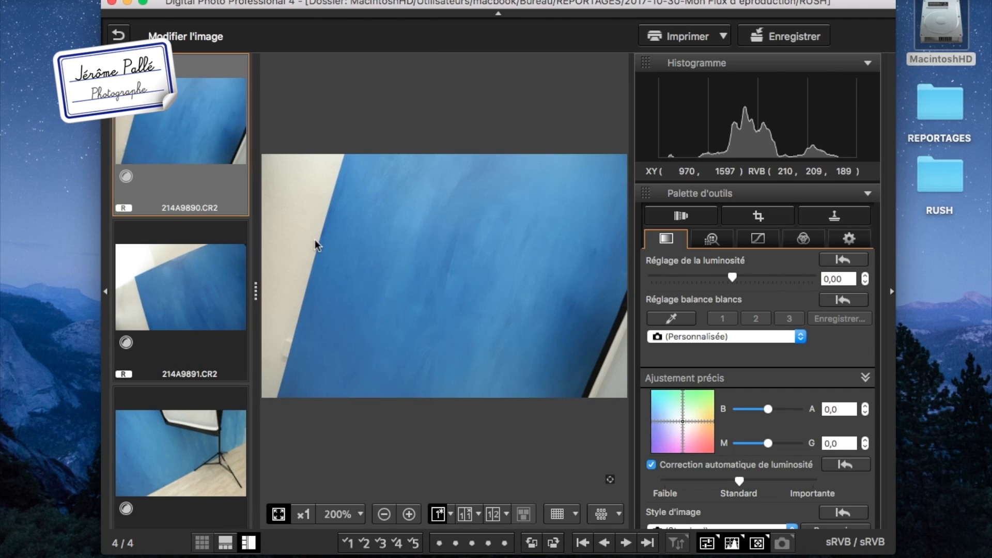
pyautogui.press('super+1')
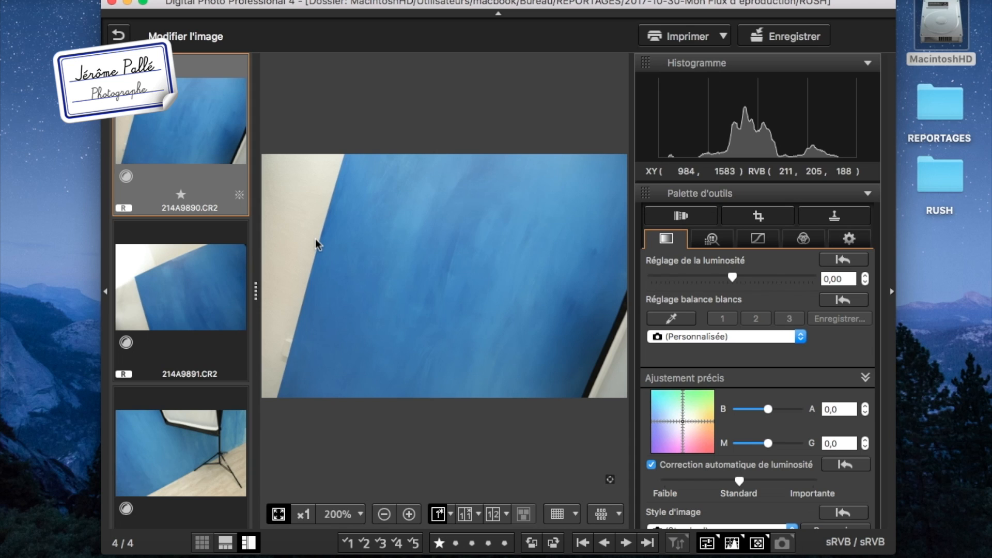
pyautogui.press('Right')
pyautogui.press('super+1')
pyautogui.press('Right')
pyautogui.press('super+1')
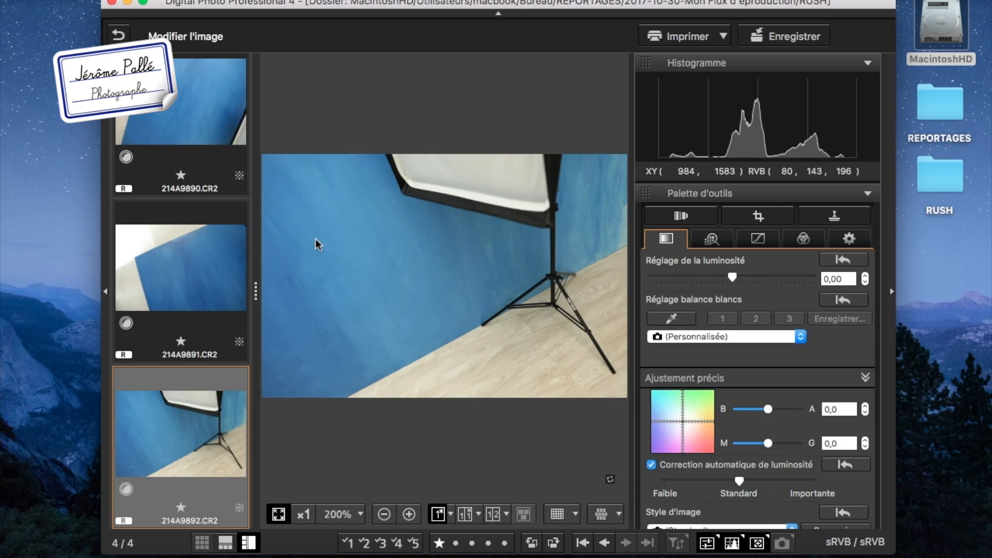
# Step: Go back to 214A9889.CR2 and give it a one-star rating
pyautogui.press('Left')
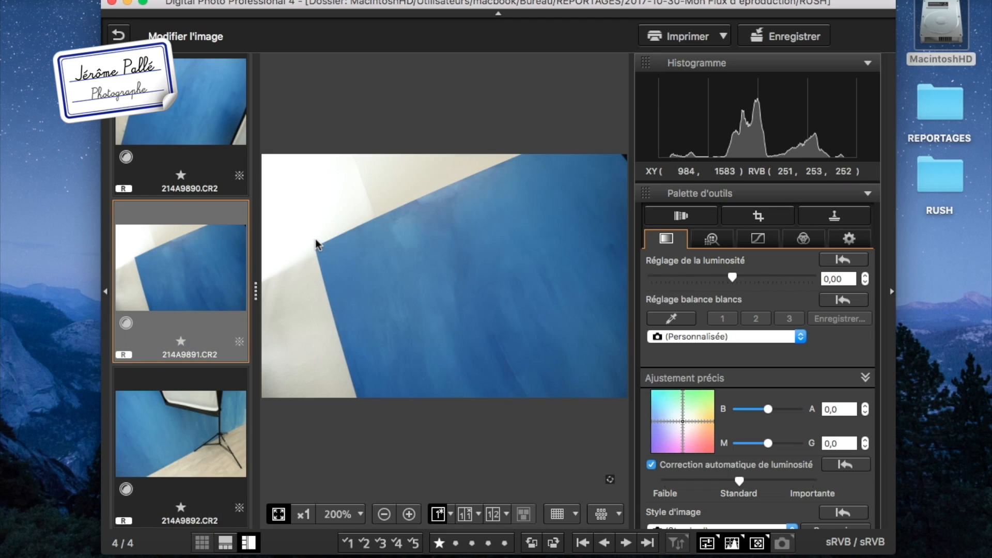
pyautogui.press('Left')
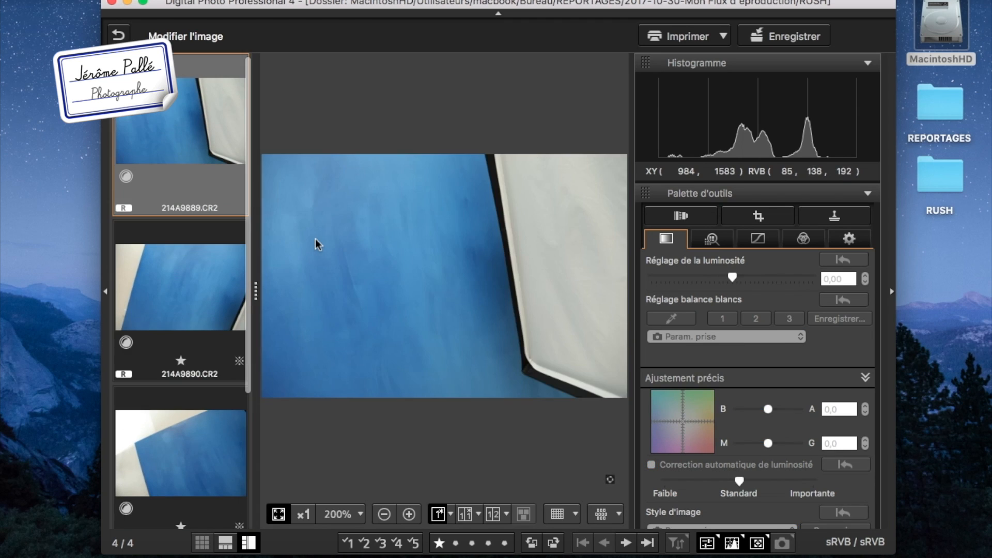
pyautogui.press('Right')
# Step: Remove the star rating from 214A9892.CR2 and return to the thumbnail overview
pyautogui.press('Right')
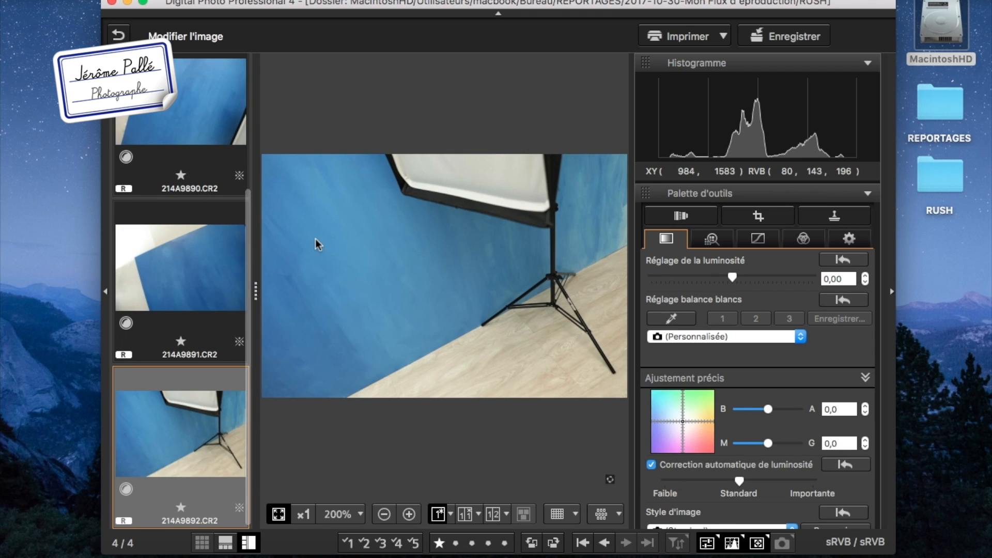
pyautogui.press('Left')
pyautogui.press('Right')
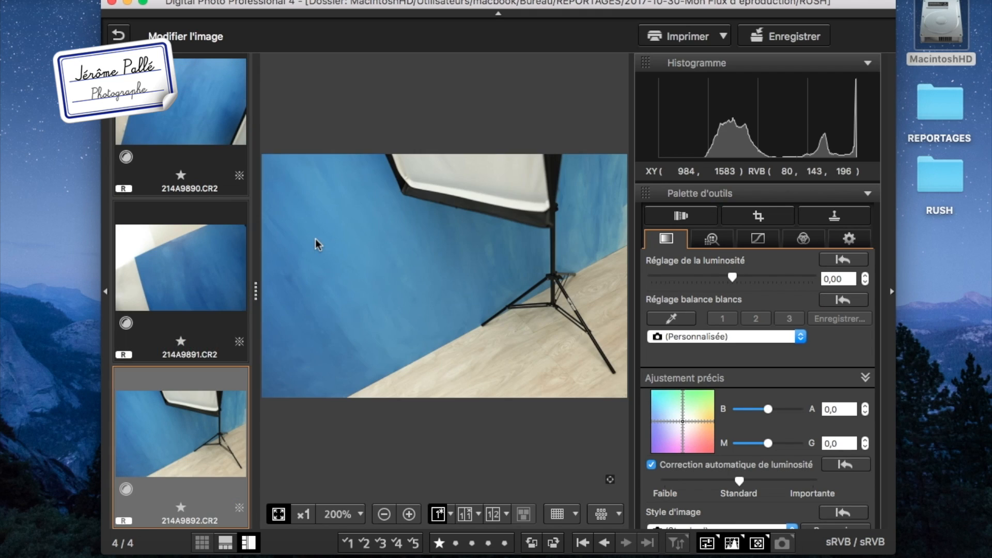
pyautogui.press('super+0')
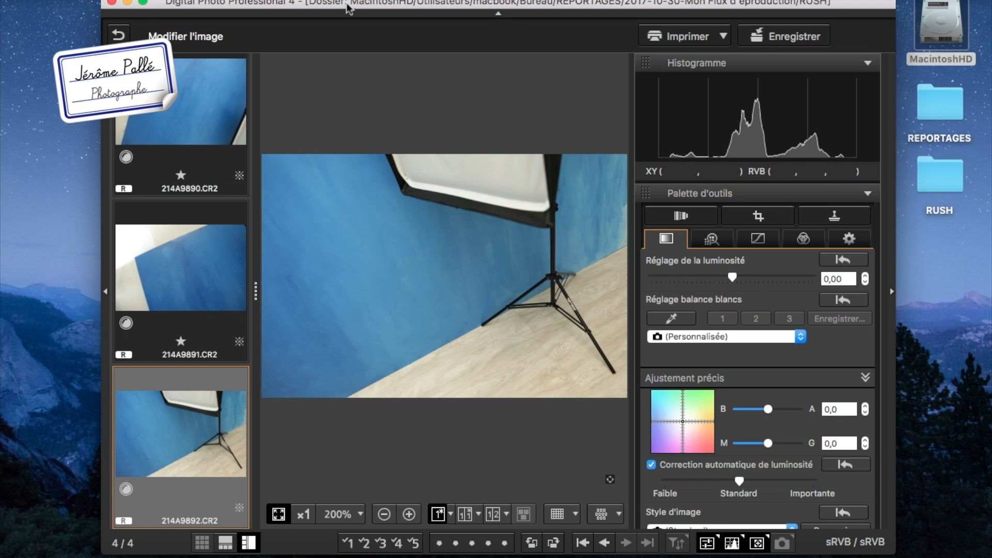
pyautogui.click(121, 36)
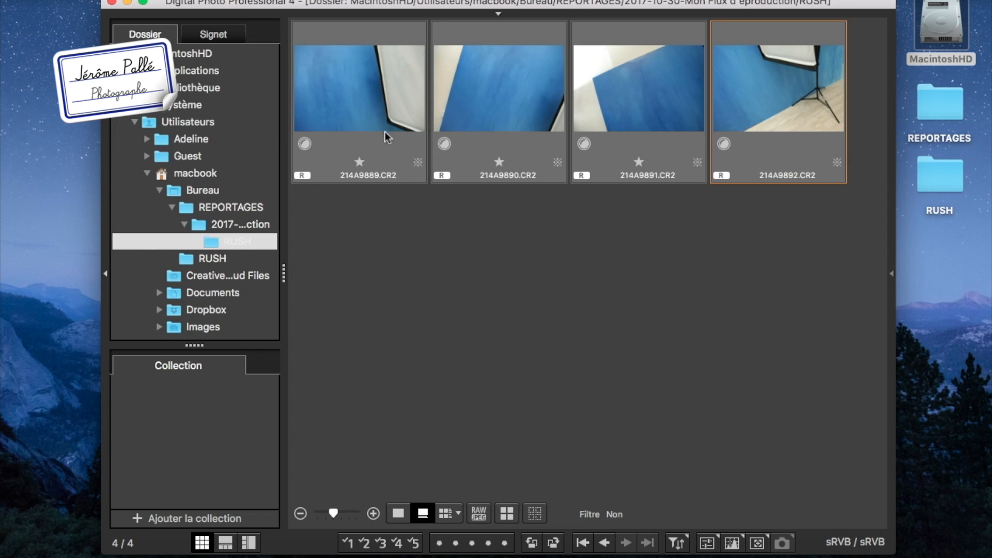
# Step: Clear the selection, select only the photos rated one star, and send them to Lightroom for import
pyautogui.click(540, 239)
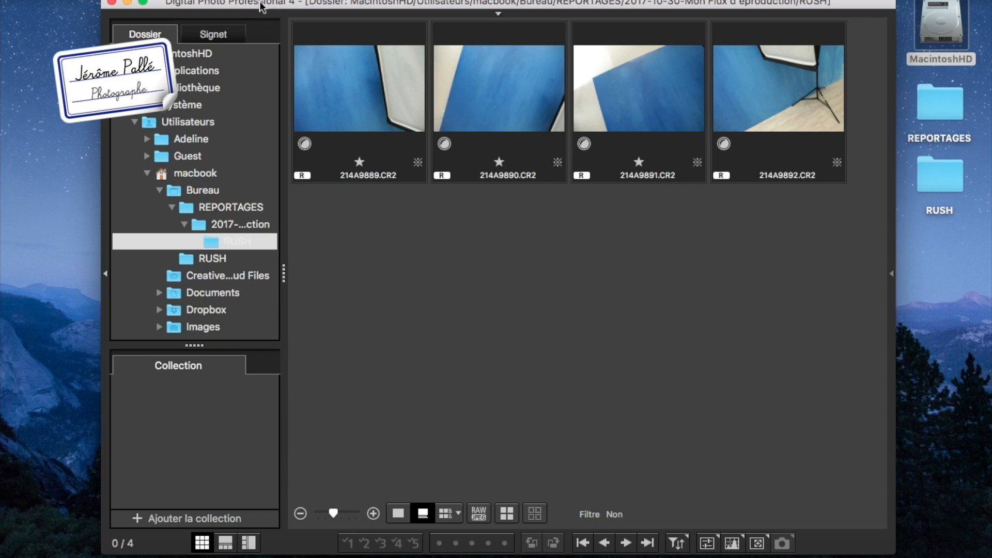
pyautogui.click(233, 2)
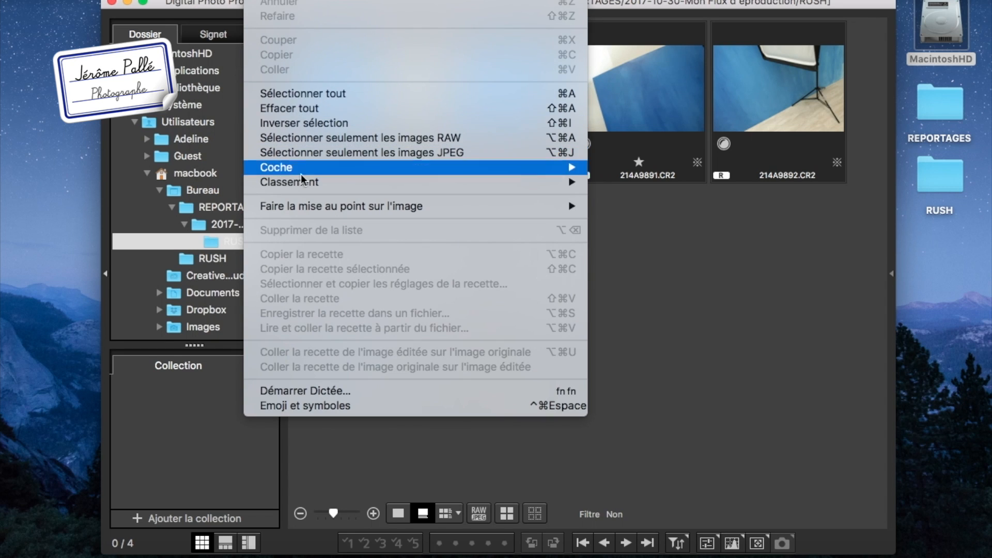
pyautogui.click(607, 184)
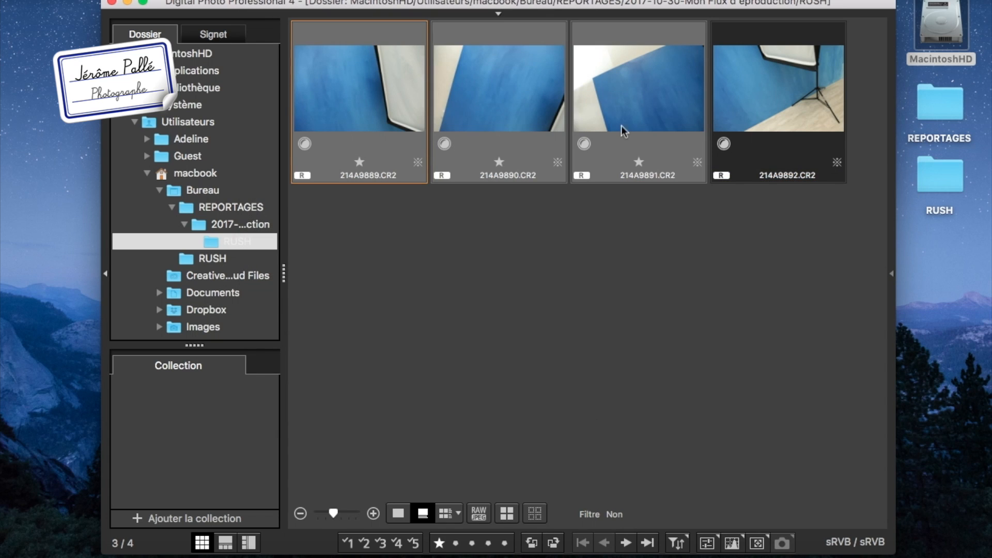
pyautogui.moveTo(510, 108); pyautogui.dragTo(196, 557)
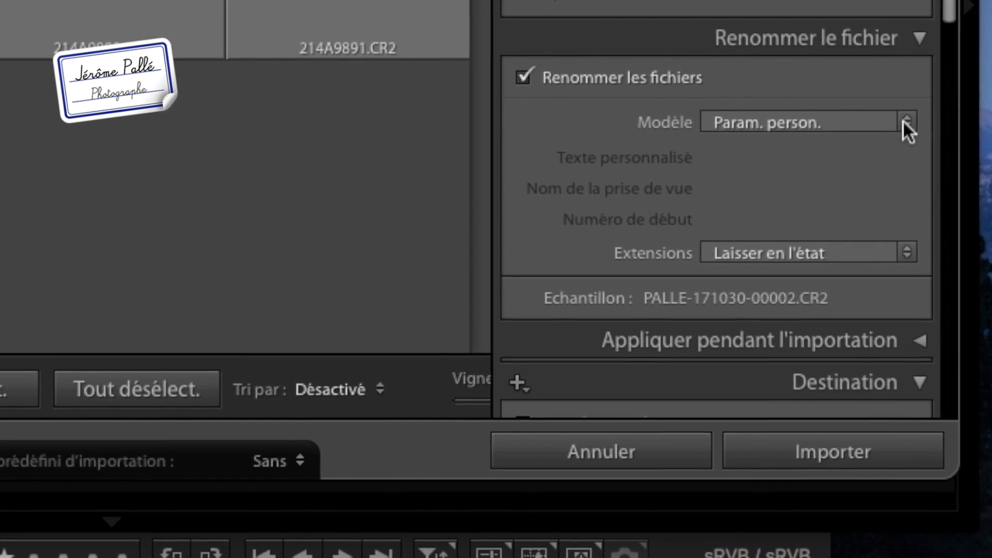
# Step: Open the import's file-naming template for editing and examine its name prefix, Date (AA), Date (MM), Date (JJ) and N° d'importation (00001) elements
pyautogui.click(907, 124)
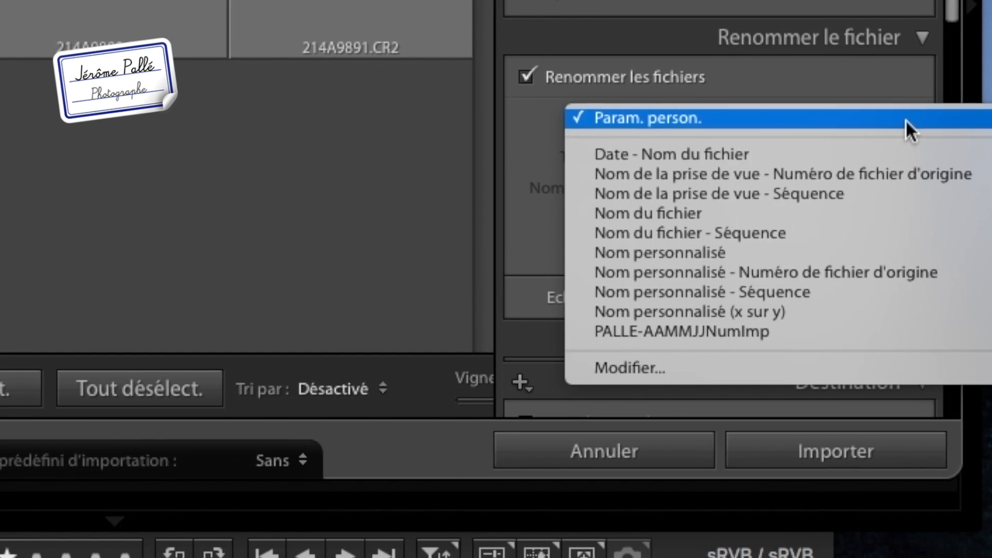
pyautogui.click(769, 364)
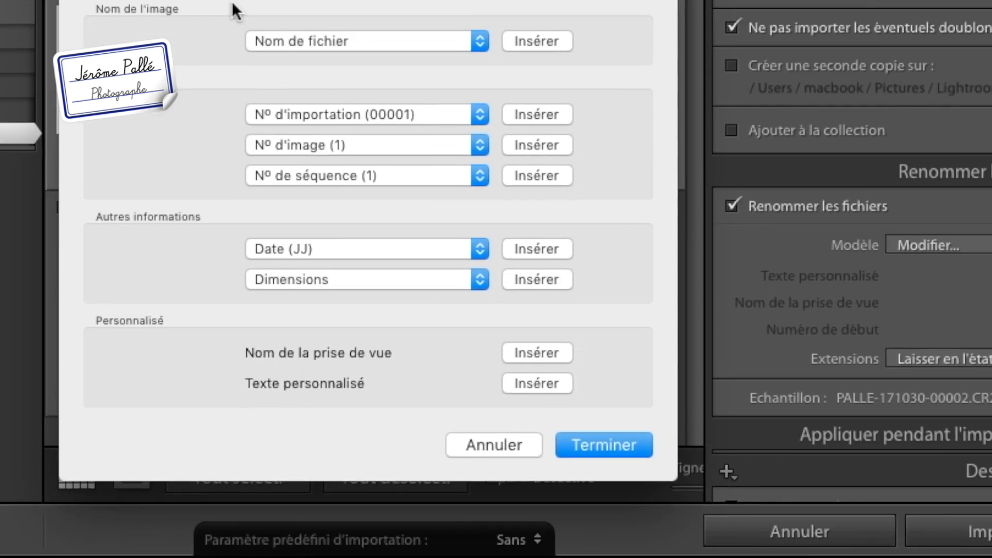
pyautogui.moveTo(350, 72); pyautogui.dragTo(290, 71)
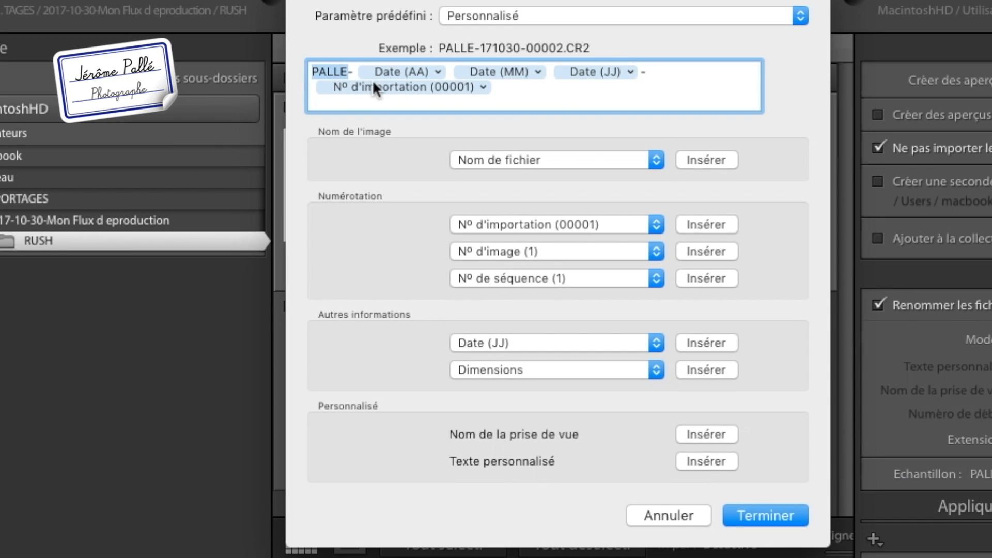
pyautogui.click(399, 71)
pyautogui.click(506, 72)
pyautogui.click(594, 72)
pyautogui.click(662, 67)
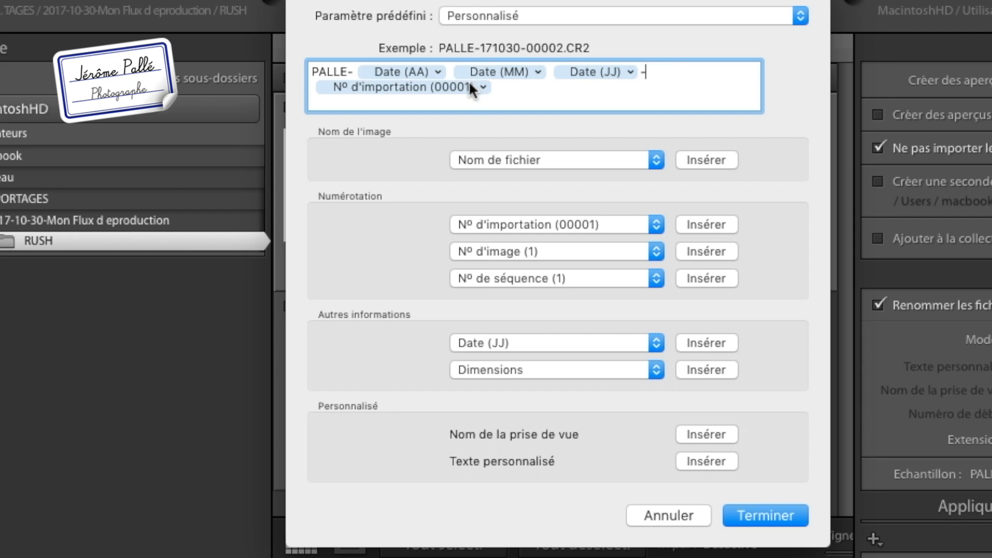
pyautogui.click(526, 92)
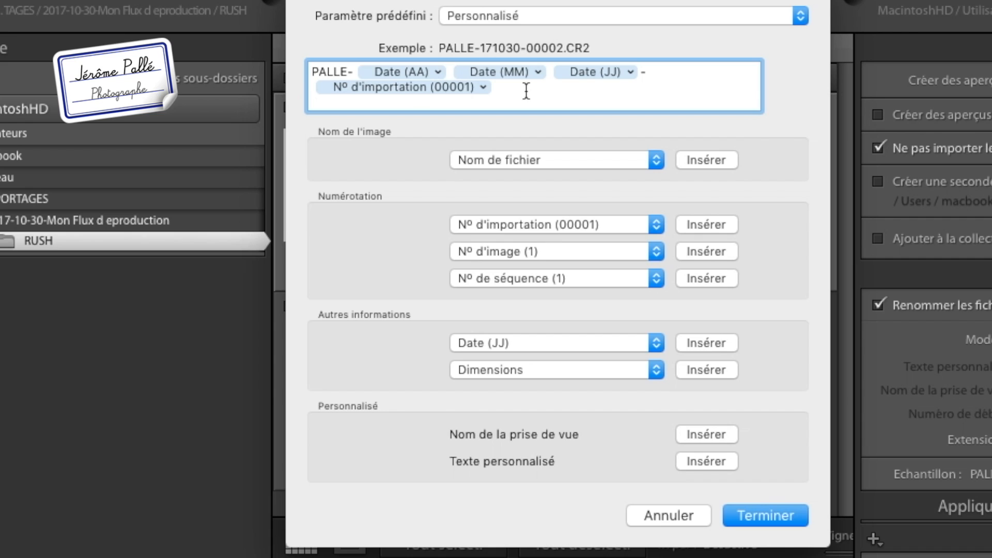
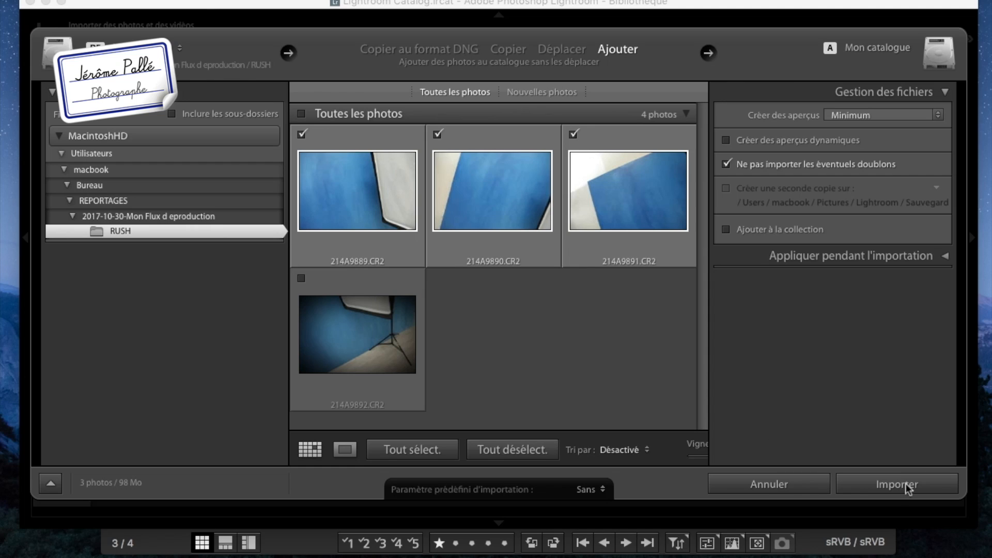
# Step: Set the import mode to Déplacer and import the three checked photos, leaving out 214A9892.CR2
pyautogui.click(578, 50)
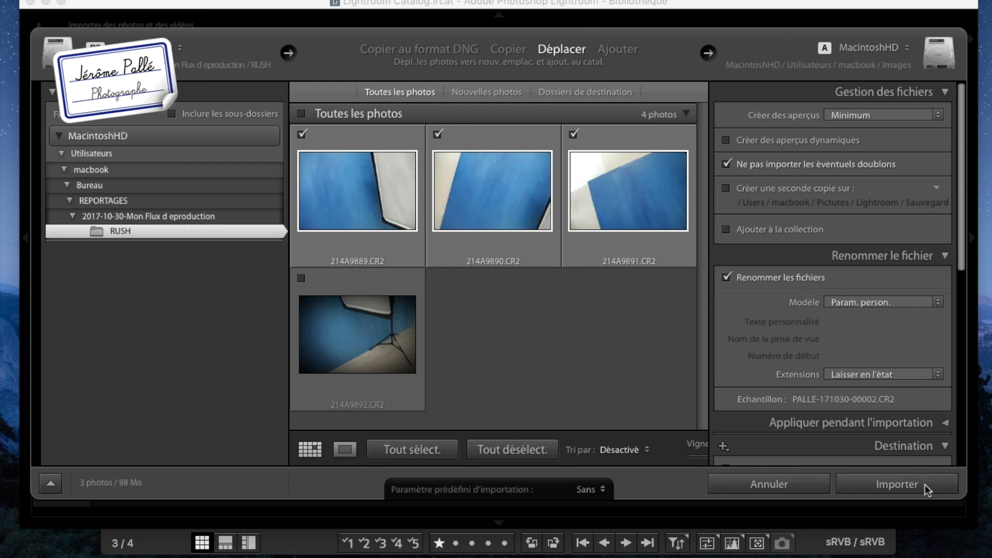
pyautogui.click(376, 309)
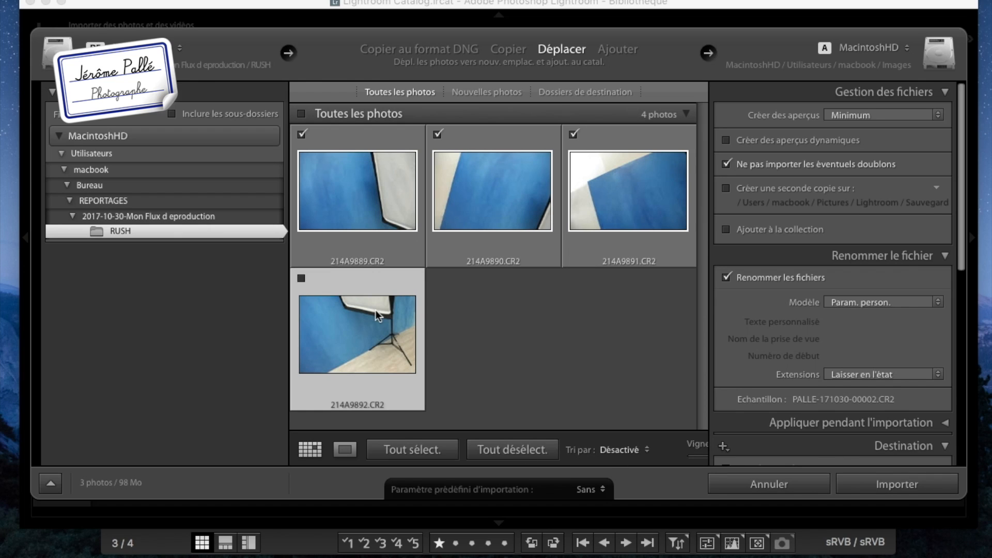
pyautogui.click(386, 221)
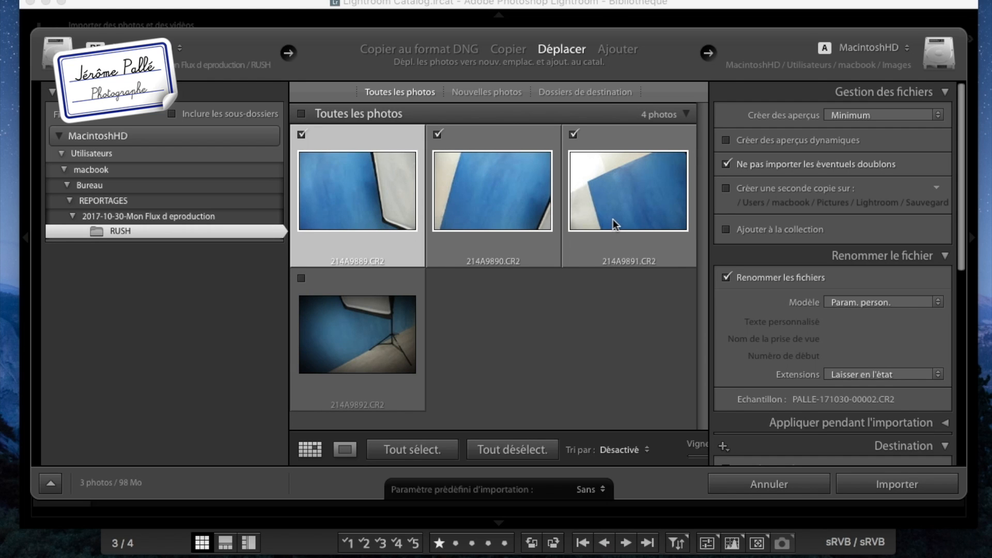
pyautogui.click(901, 478)
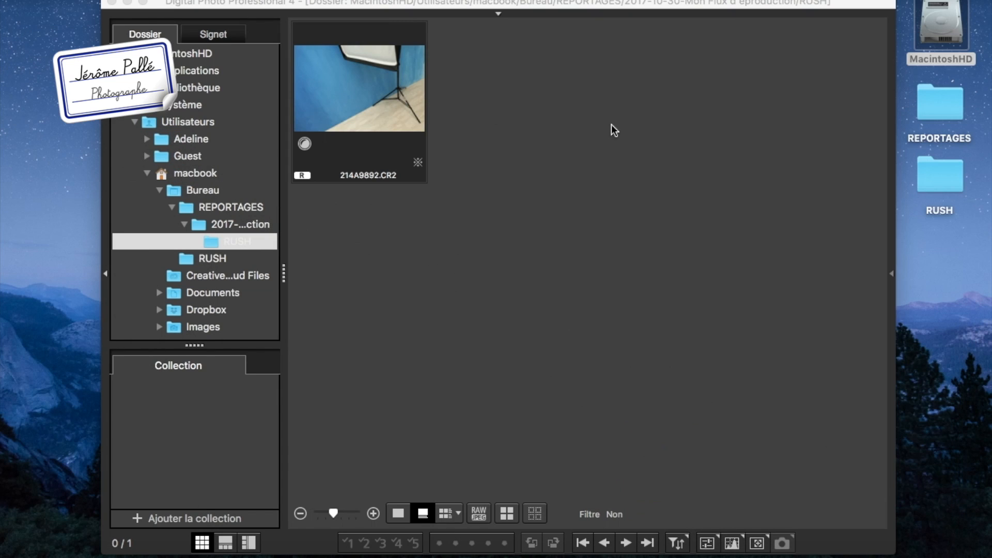
# Step: Close the Digital Photo Professional window and the RUSH folder window
pyautogui.click(112, 3)
pyautogui.click(615, 203)
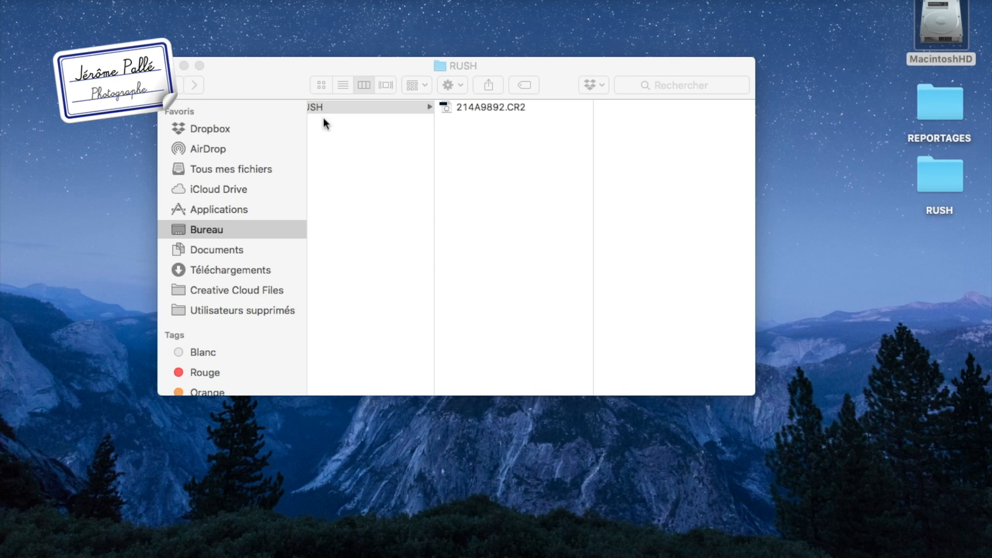
pyautogui.click(168, 66)
# Step: Open the REPORTAGES folder on the desktop and browse into the 2017-10-30-Mon Flux d eproduction folder to check its contents
pyautogui.click(950, 106)
pyautogui.doubleClick(950, 105)
pyautogui.click(595, 100)
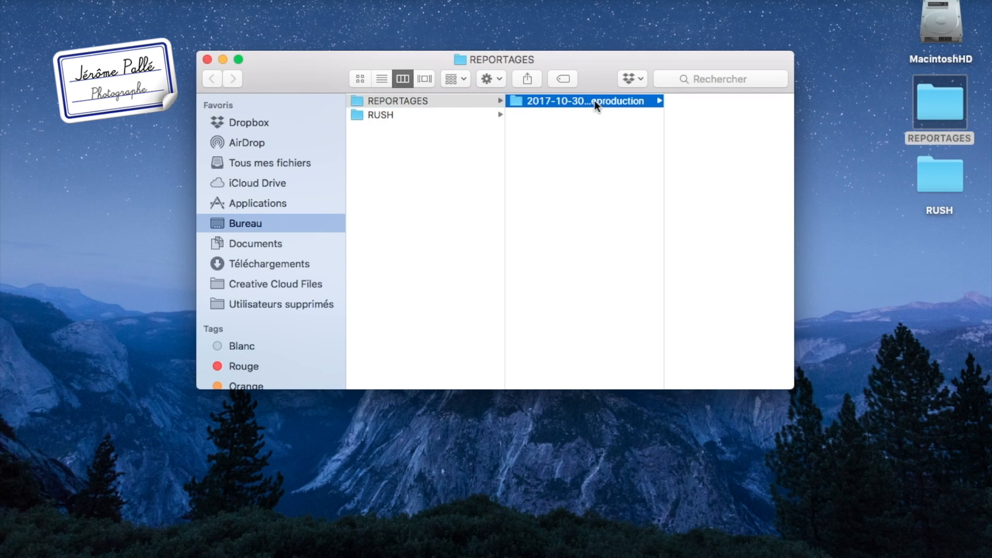
pyautogui.click(672, 101)
pyautogui.click(683, 101)
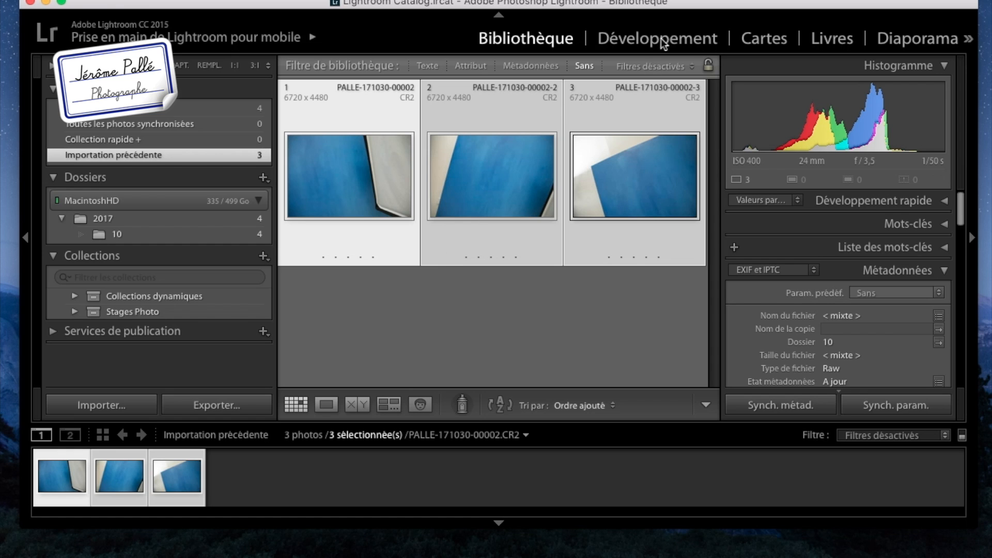
# Step: Take the three imported photos into Lightroom's Develop module and return to the Library grid
pyautogui.press('d')
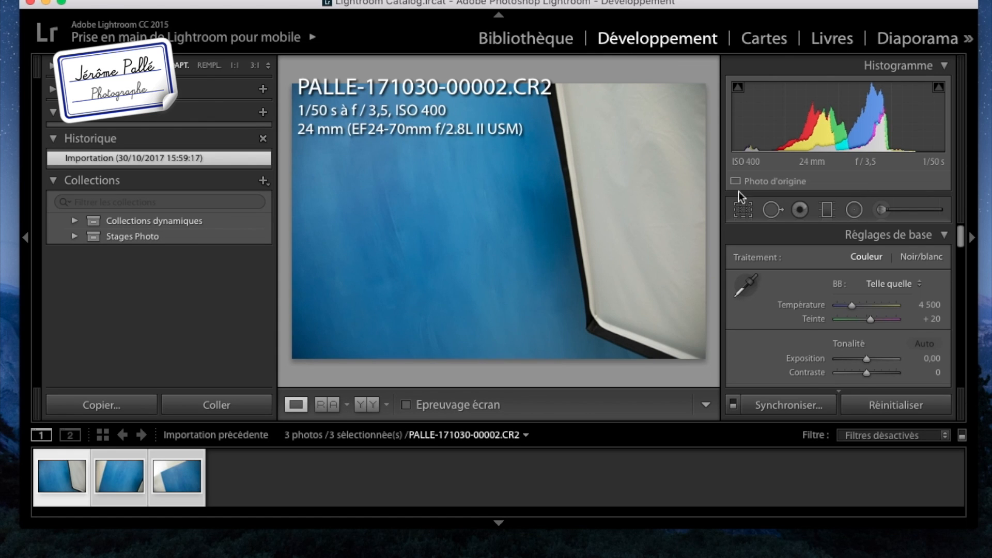
pyautogui.press('g')
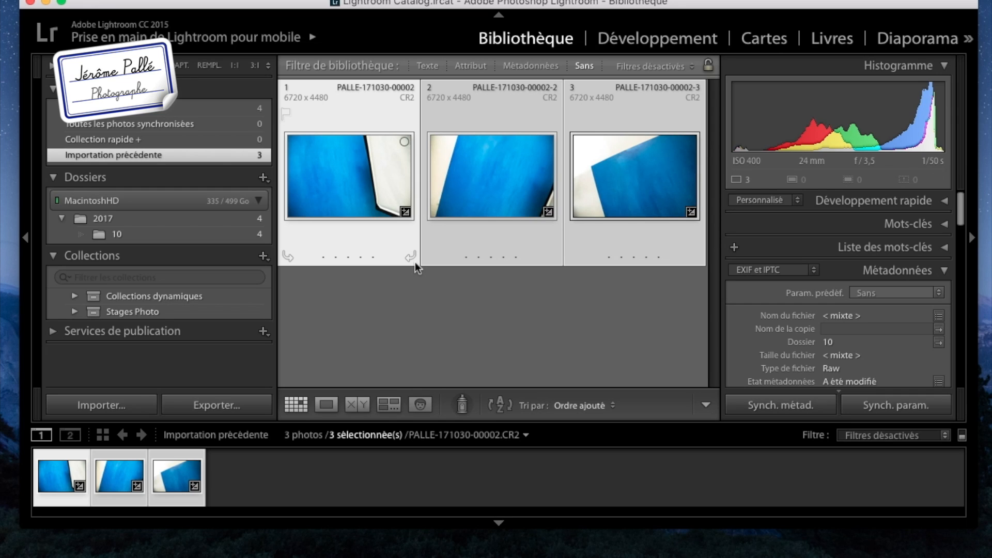
# Step: Start exporting the three photos to a specific folder and browse to 2017-10-30-Mon Flux d eproduction inside REPORTAGES
pyautogui.click(232, 409)
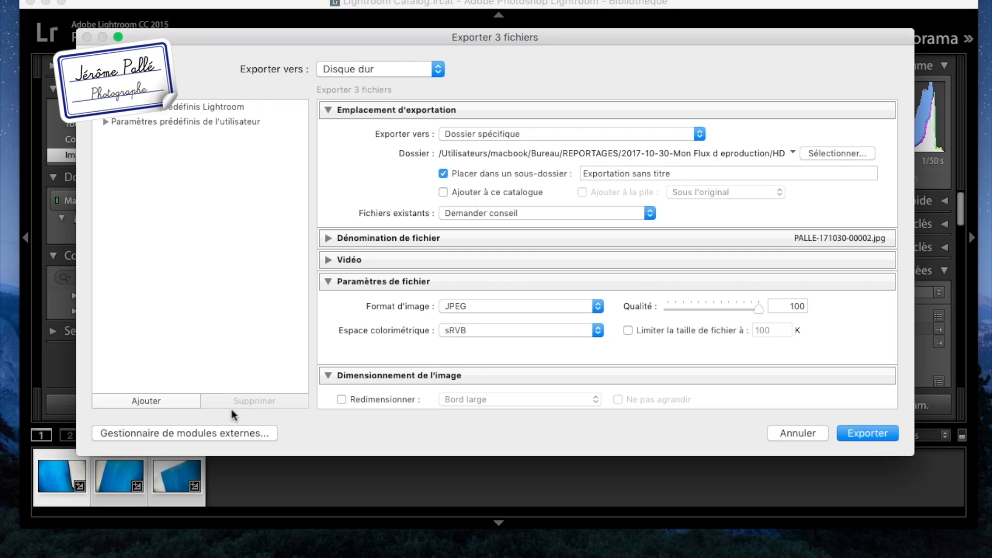
pyautogui.click(579, 138)
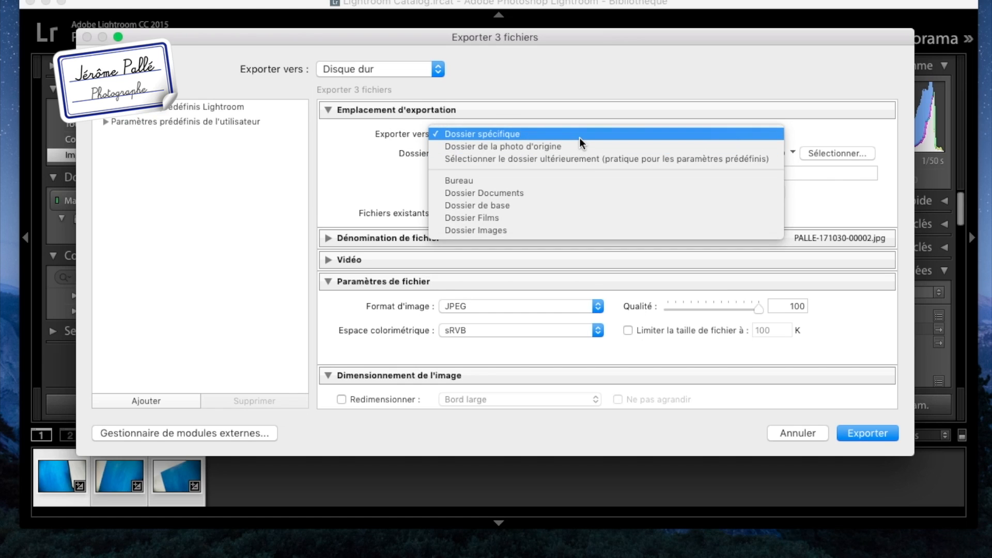
pyautogui.click(579, 138)
pyautogui.click(807, 154)
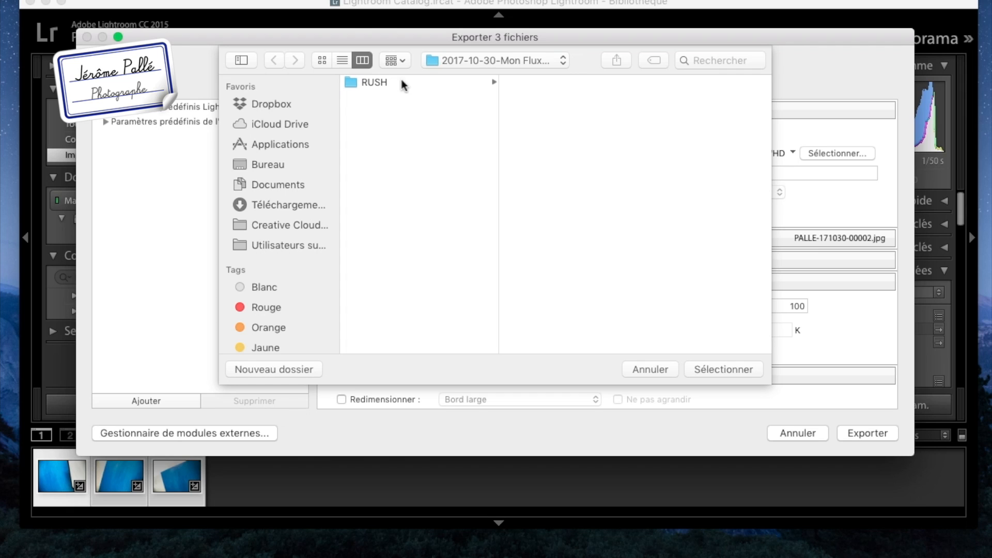
pyautogui.click(492, 59)
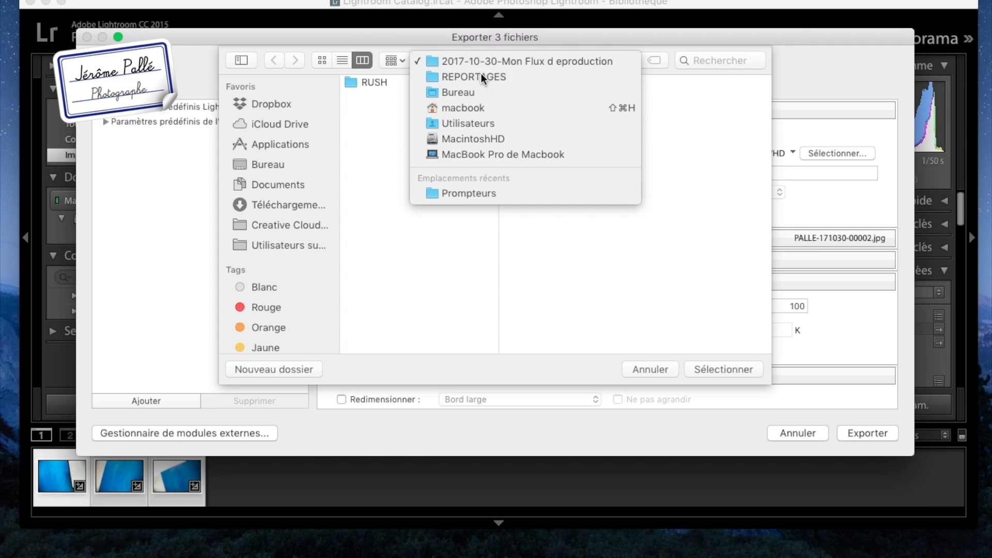
pyautogui.click(481, 73)
pyautogui.click(566, 81)
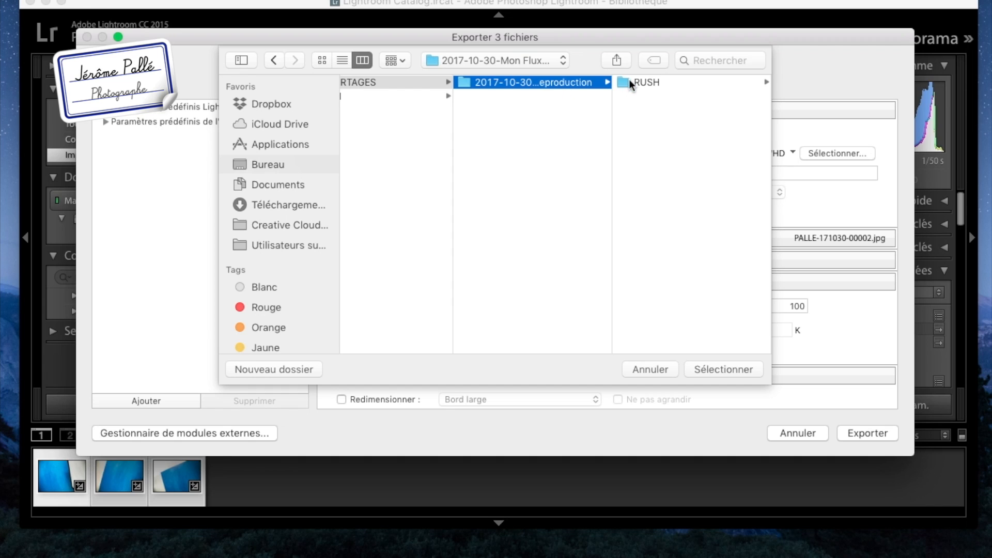
# Step: Create a folder named HD inside the dated report folder and choose it as the export destination
pyautogui.click(284, 369)
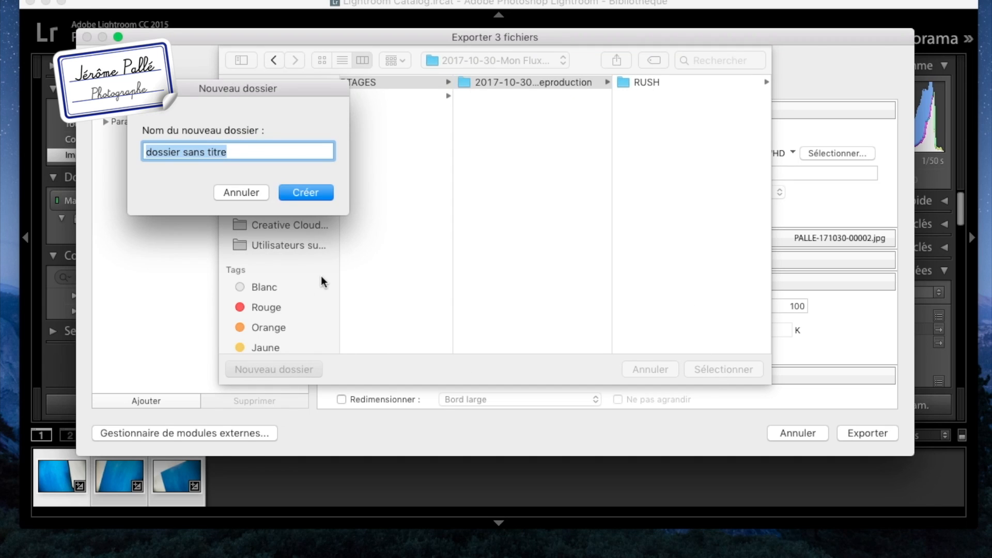
pyautogui.write('HD')
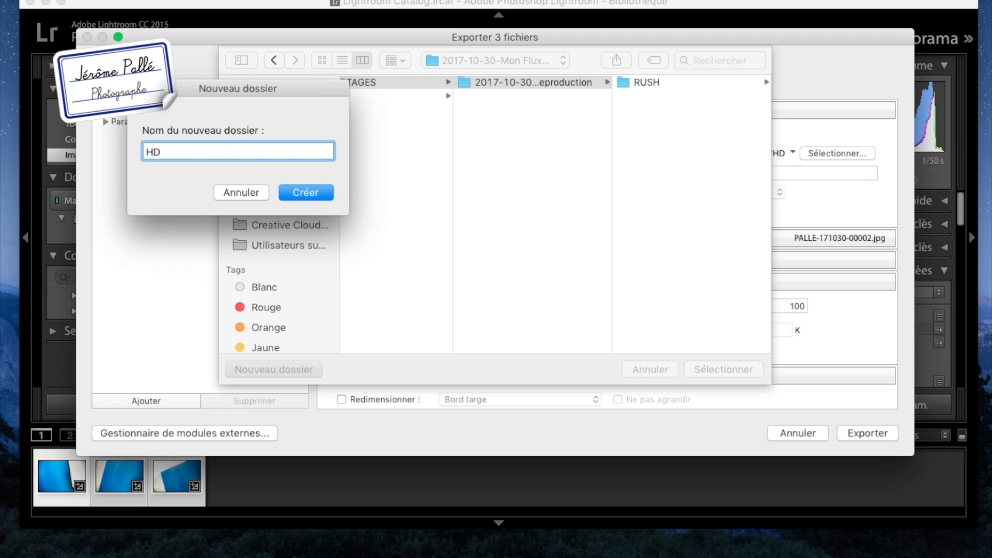
pyautogui.press('Return')
pyautogui.click(705, 370)
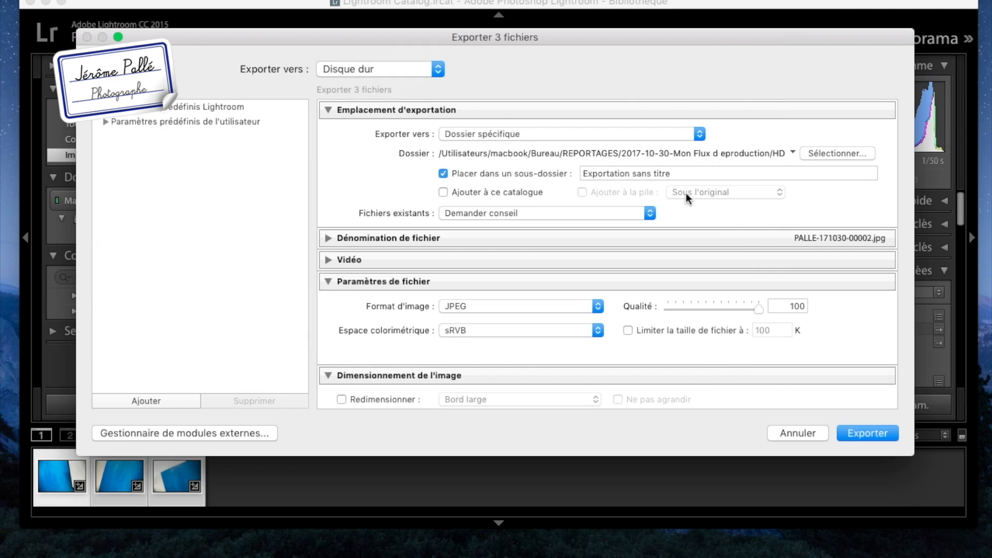
# Step: Turn off placing files in a subfolder and export the three photos as JPEG in sRVB at quality 100, without resizing
pyautogui.click(466, 173)
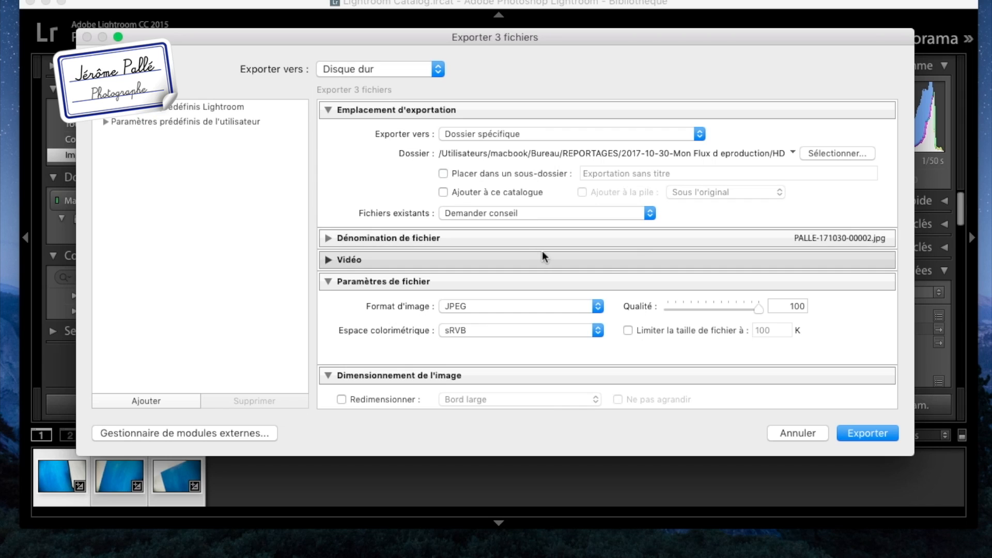
pyautogui.scroll(-3, 637, 258)
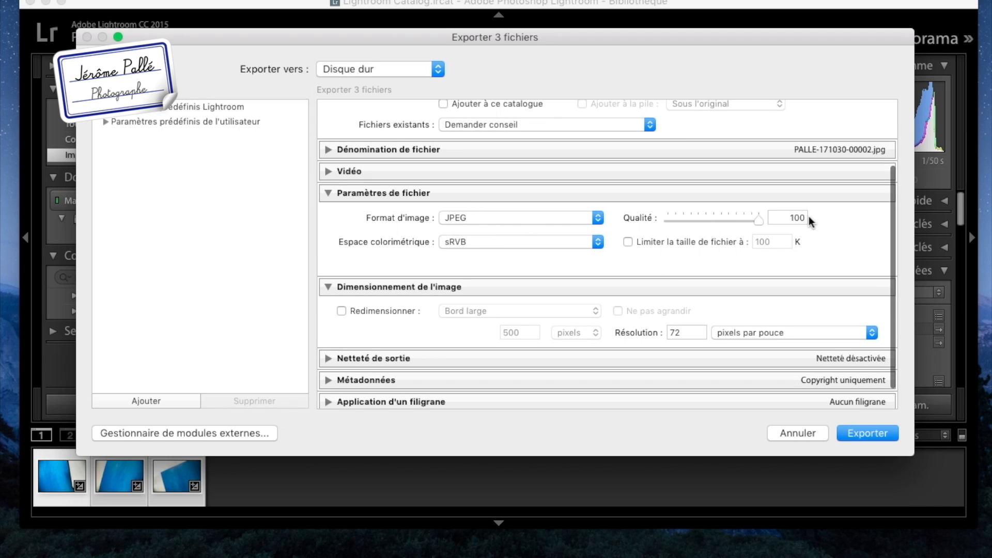
pyautogui.click(486, 218)
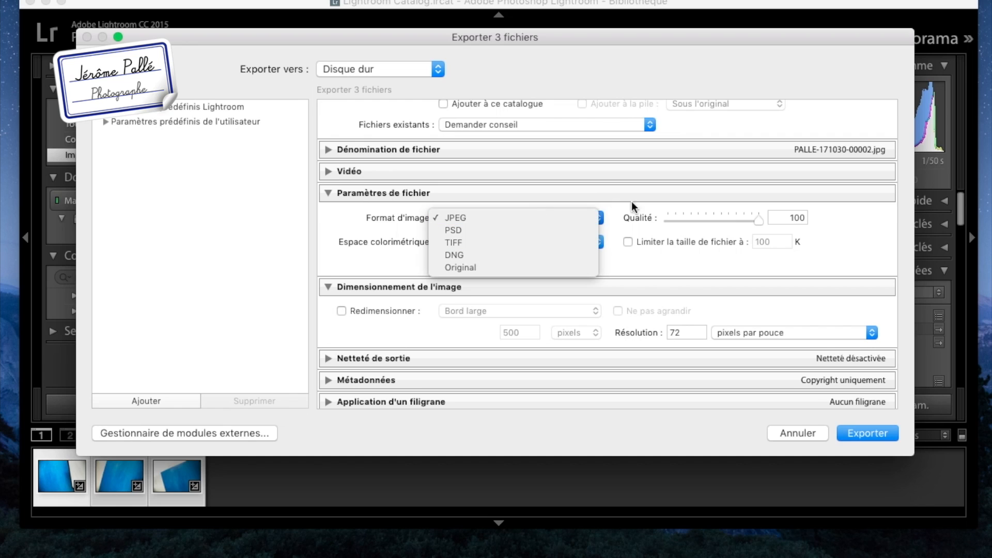
pyautogui.click(835, 217)
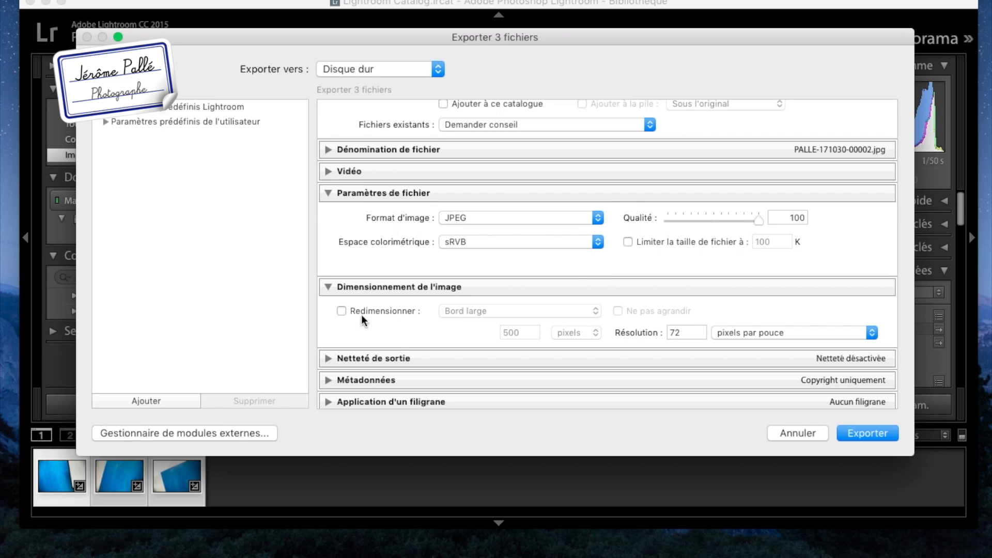
pyautogui.scroll(-3, 548, 324)
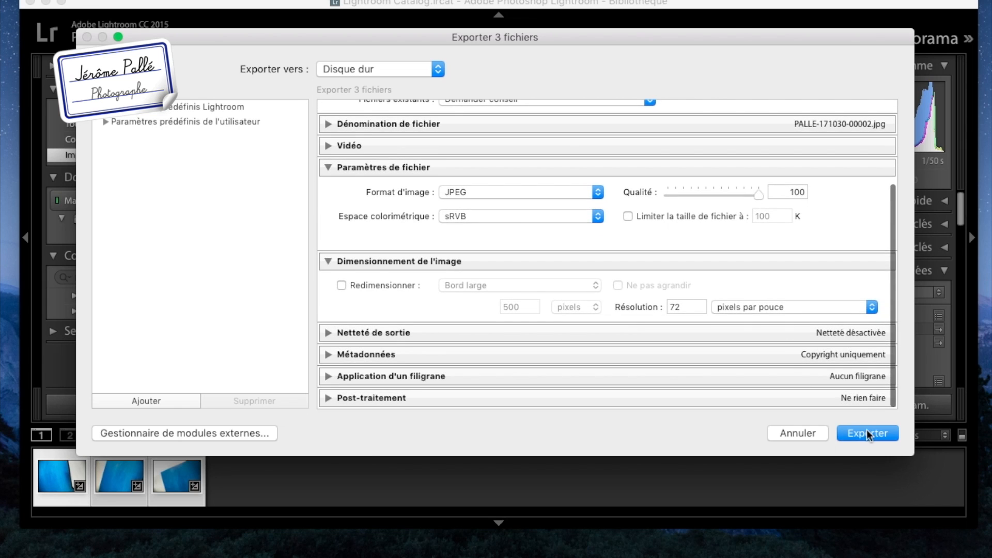
pyautogui.click(866, 431)
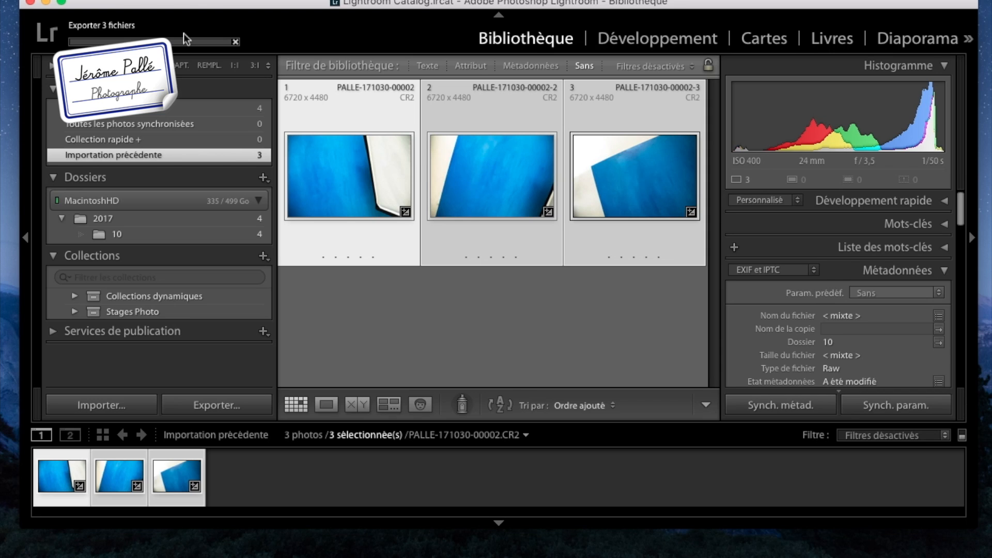
# Step: Start another export of the three photos and browse to the 2017-10-30-Mon Flux d eproduction folder in REPORTAGES
pyautogui.click(217, 405)
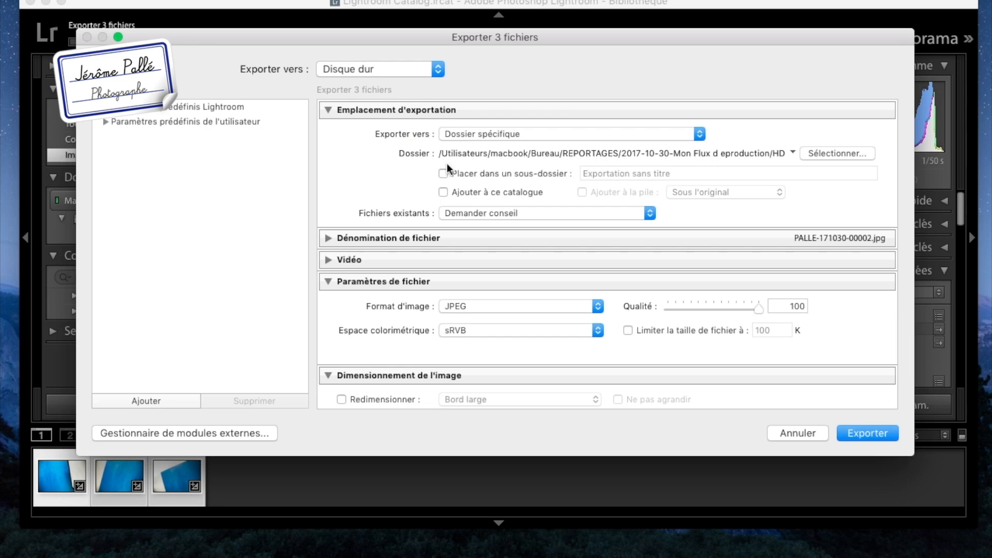
pyautogui.click(833, 153)
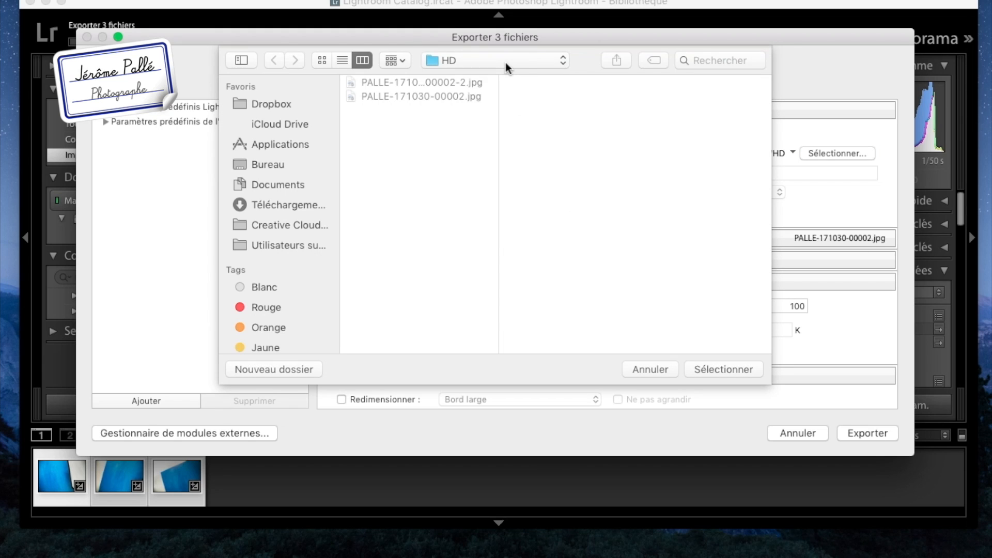
pyautogui.click(506, 61)
pyautogui.click(499, 80)
pyautogui.click(398, 85)
pyautogui.click(572, 81)
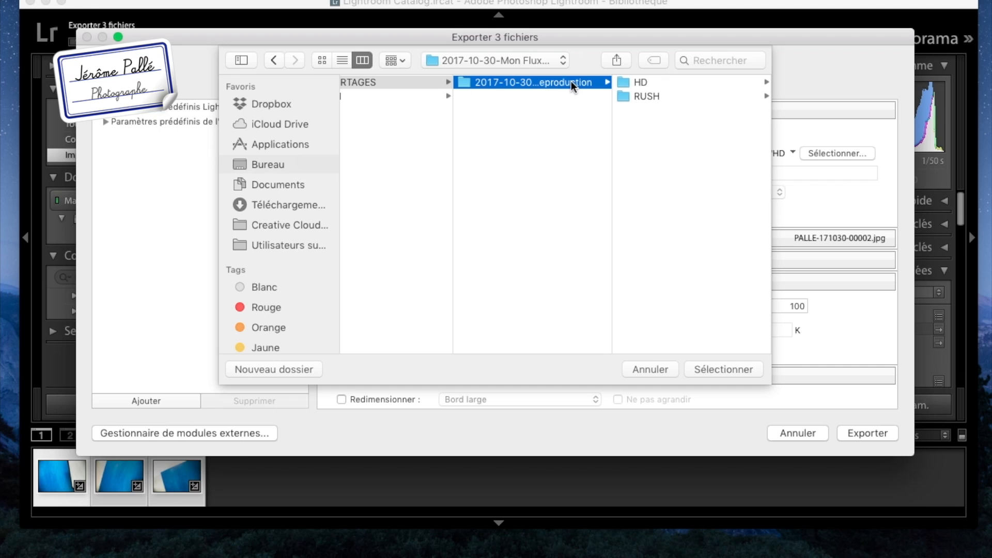
# Step: Create a folder named BD inside the dated report folder and choose it as the export destination
pyautogui.click(274, 369)
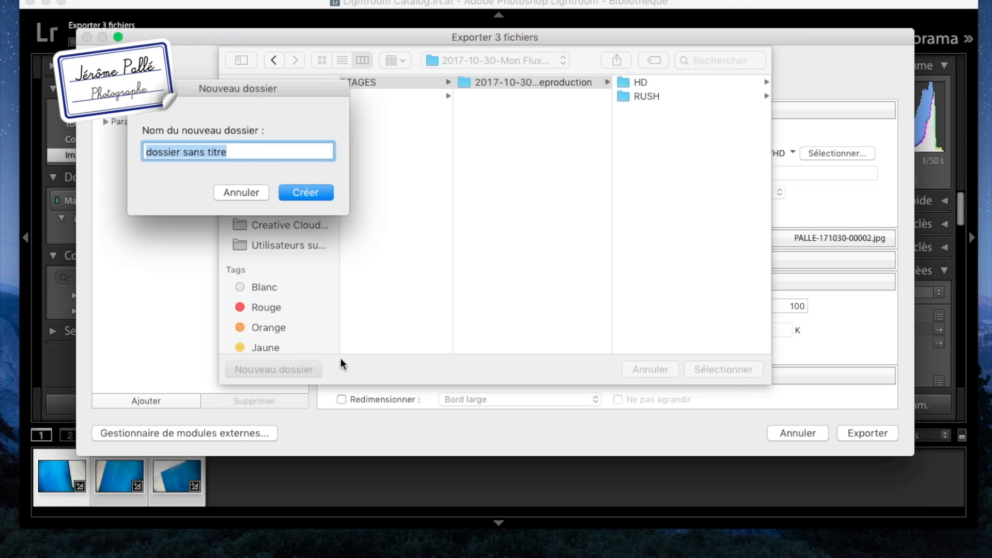
pyautogui.write('BD')
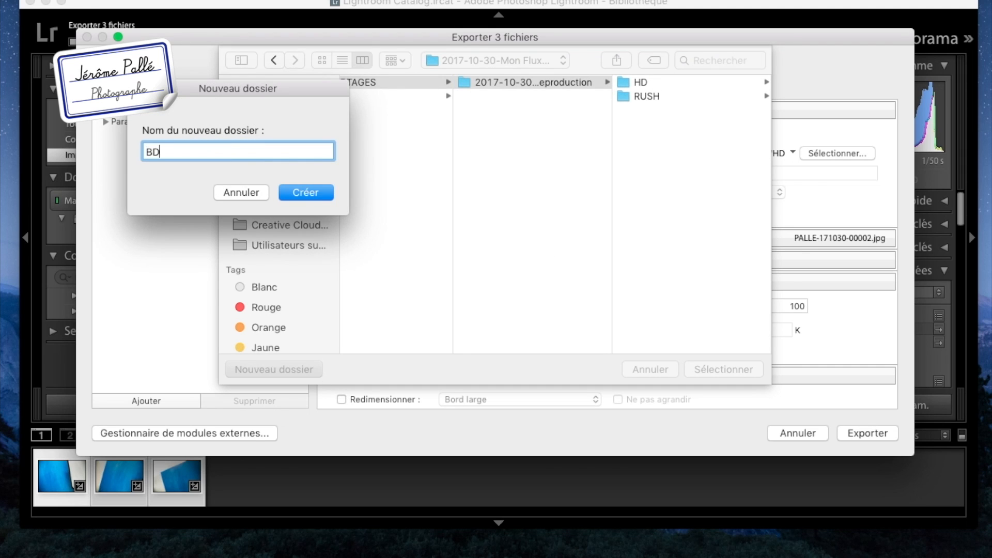
pyautogui.press('Return')
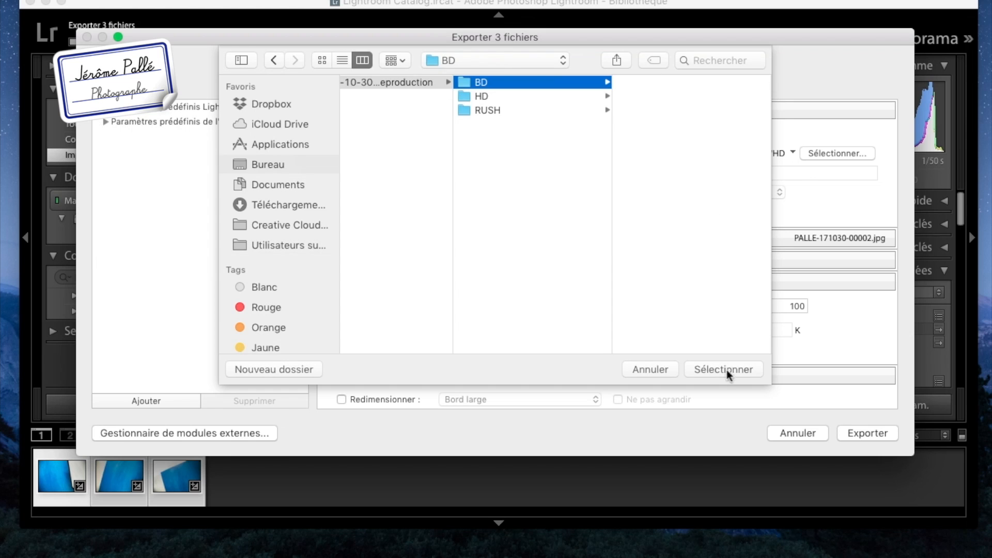
pyautogui.click(724, 369)
# Step: Set the JPEG quality to 50, enable resizing to Bord large 500 pixels at 72 pixels per inch, and export the three photos
pyautogui.click(799, 308)
pyautogui.write('50')
pyautogui.scroll(-5, 471, 299)
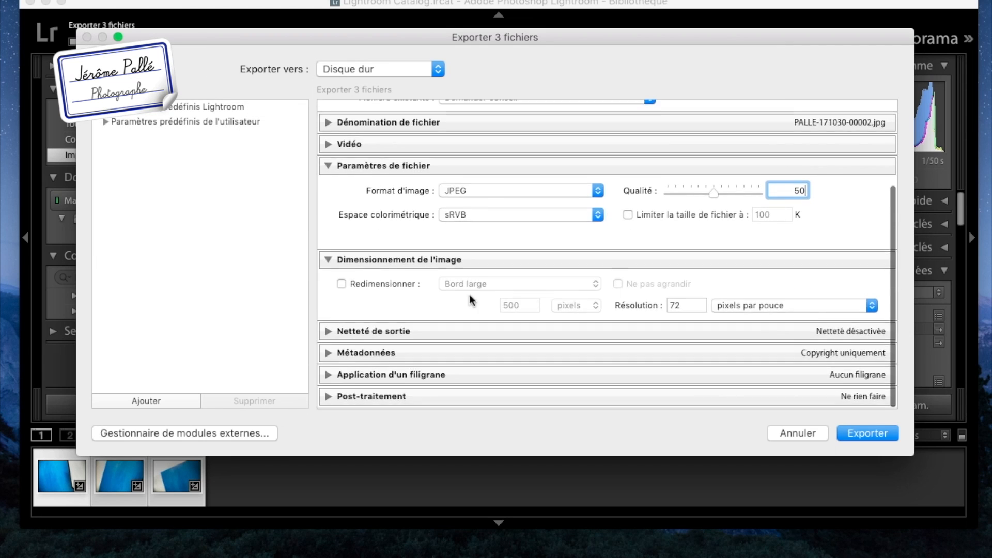
pyautogui.click(377, 286)
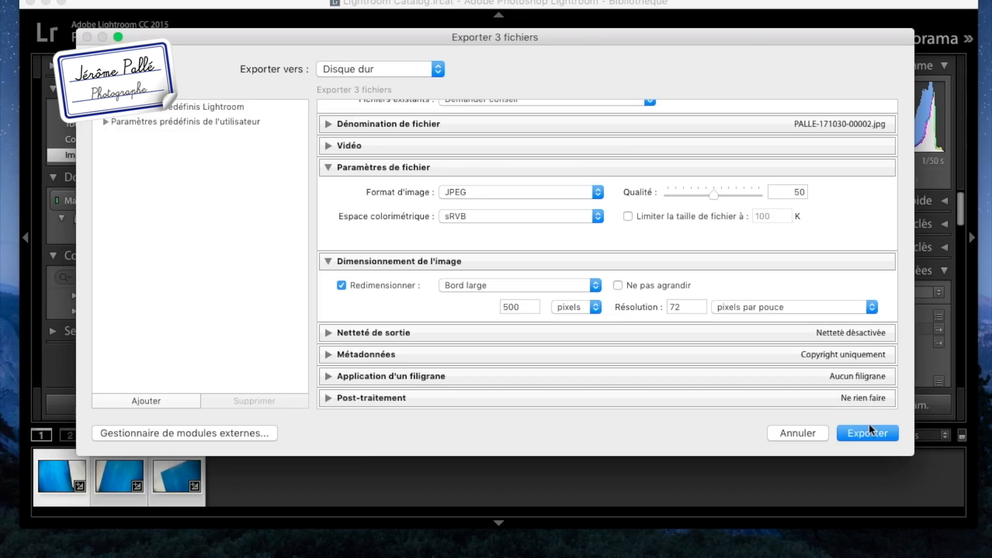
pyautogui.click(863, 432)
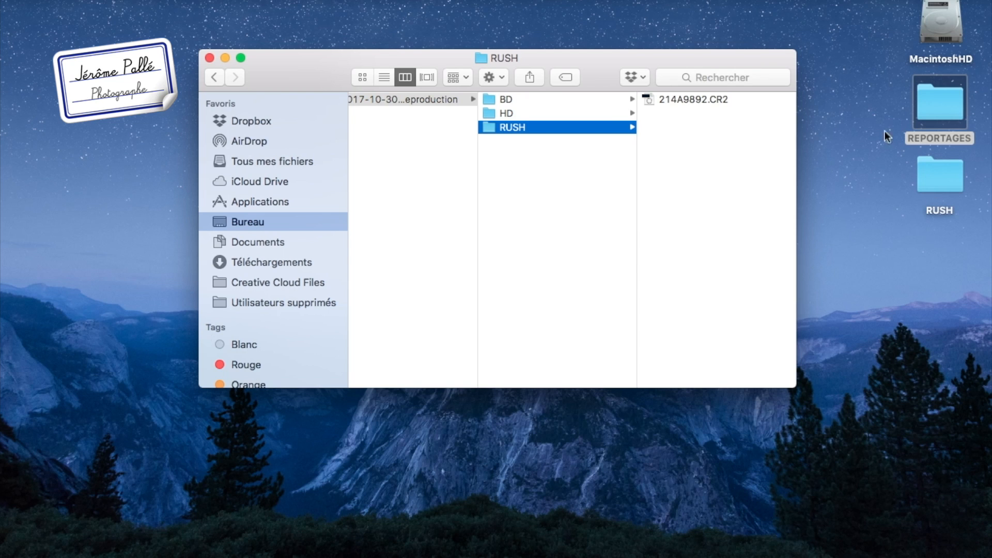
# Step: In Finder, check the exported JPEGs in HD and BD, and move the dated report folder from REPORTAGES into the desktop's RUSH folder
pyautogui.click(554, 110)
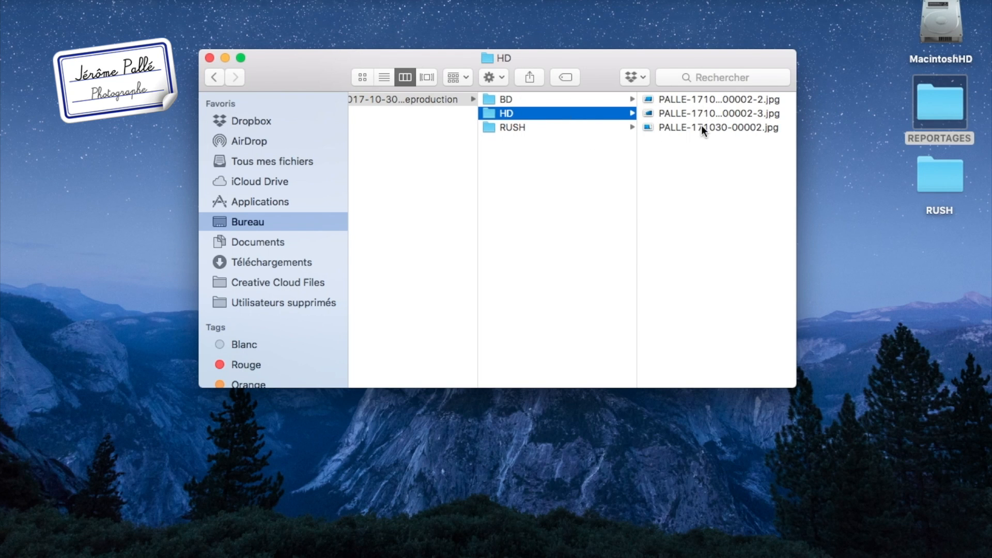
pyautogui.click(559, 101)
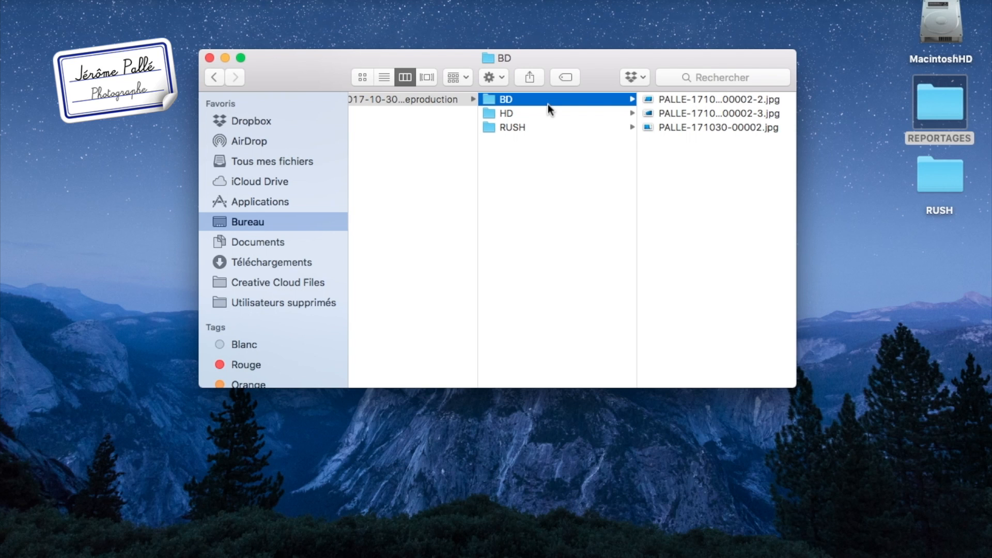
pyautogui.hscroll(-5, 547, 104)
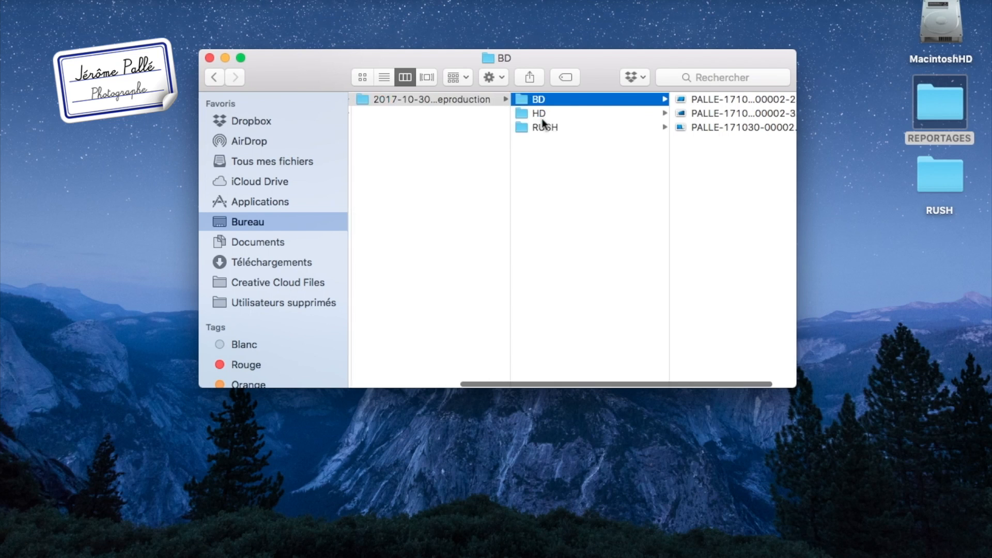
pyautogui.hscroll(-2, 558, 118)
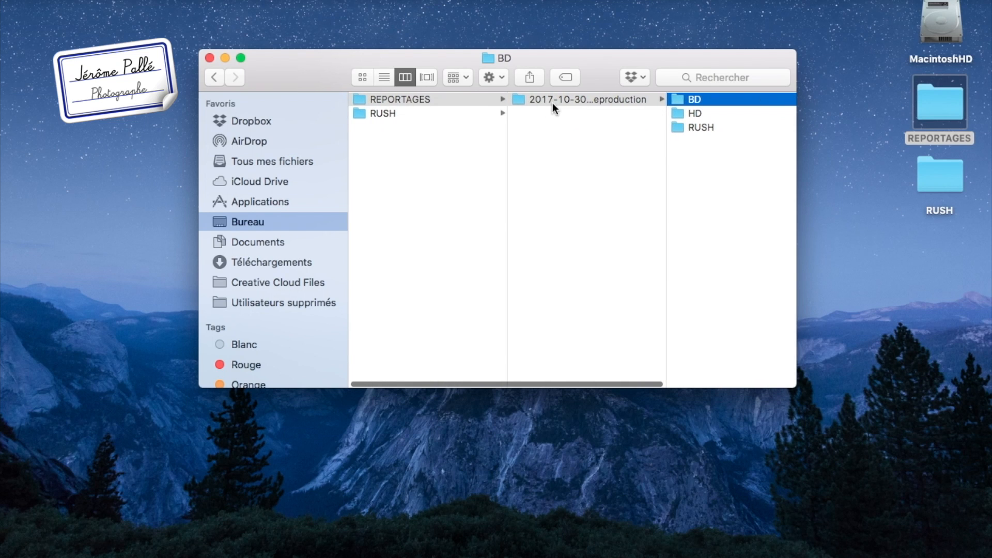
pyautogui.moveTo(578, 95); pyautogui.dragTo(938, 178)
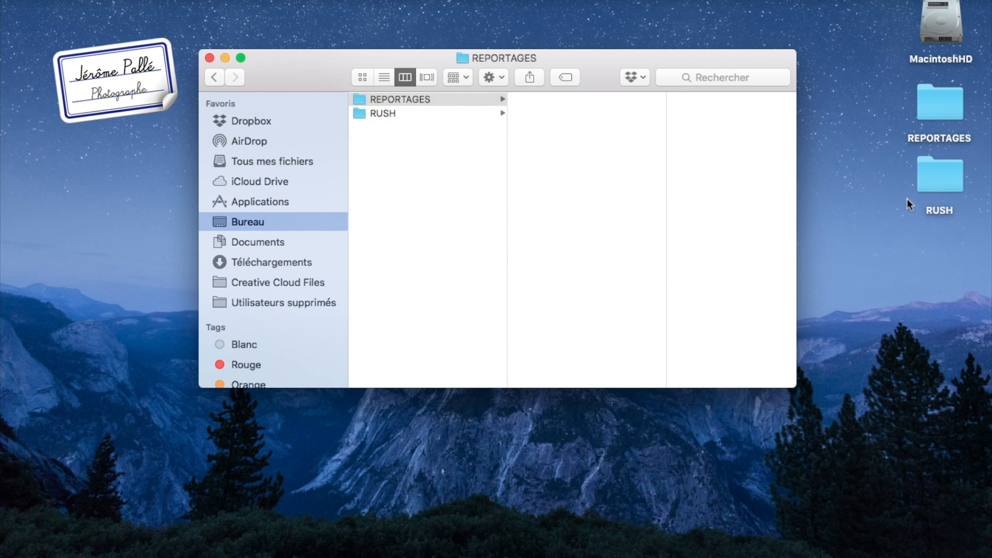
# Step: Rename the desktop's RUSH folder as Archives
pyautogui.click(939, 208)
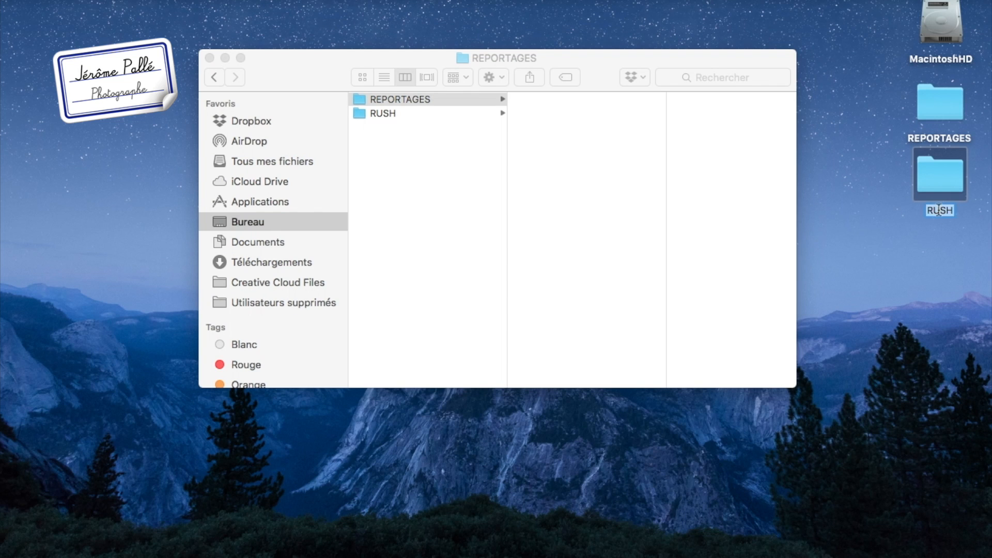
pyautogui.write('ARchives')
pyautogui.press('Return')
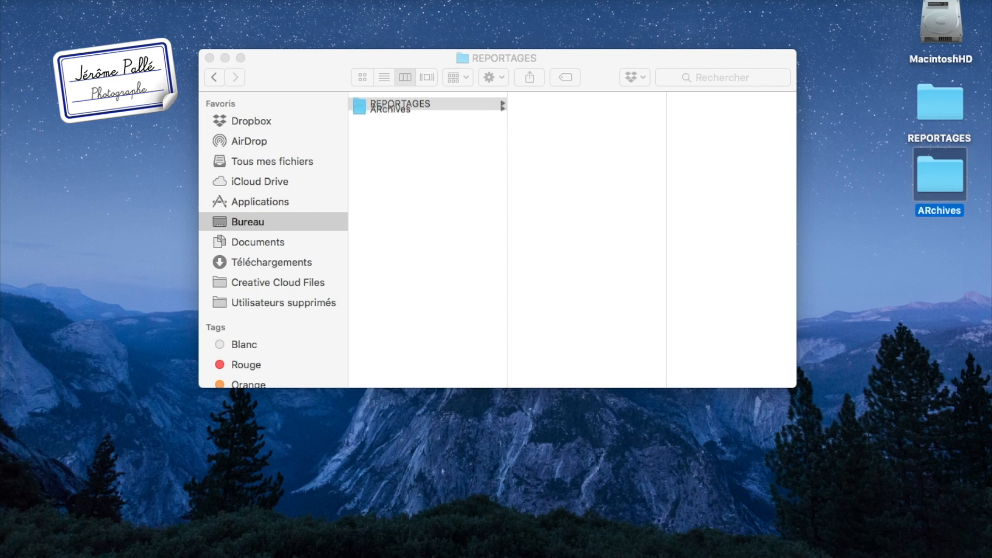
pyautogui.press('Return')
pyautogui.write('Archives')
pyautogui.press('Return')
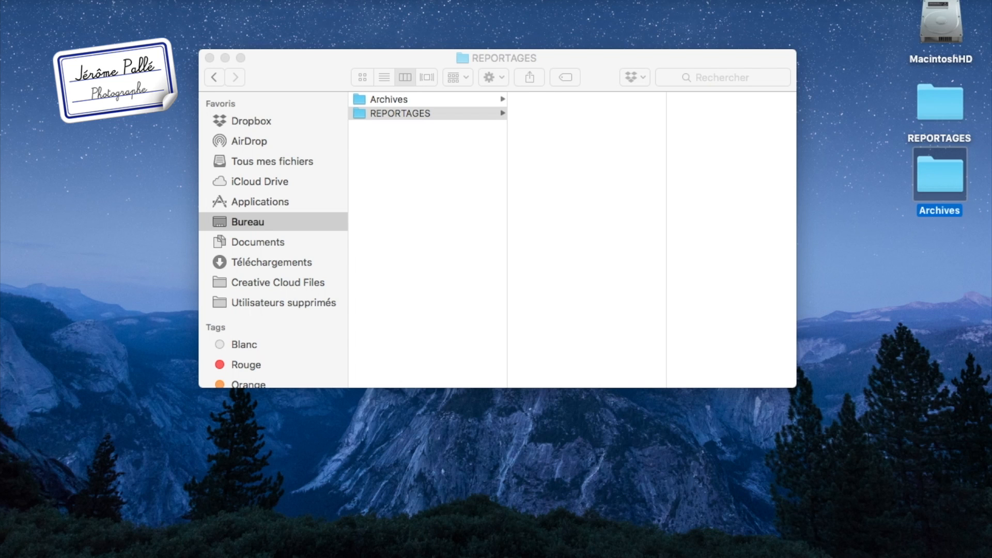